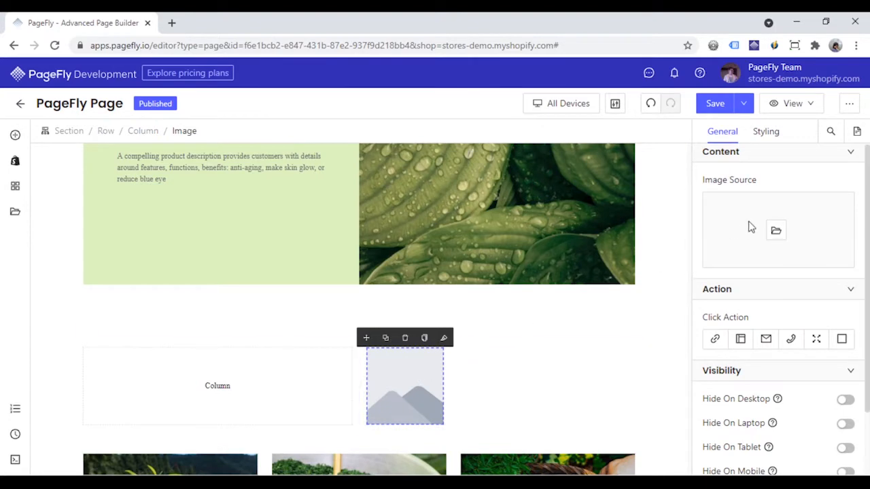
# Set the source of the placeholder image beside the empty column to the selected Essence-02 leaf picture from the image library.
pyautogui.click(782, 233)
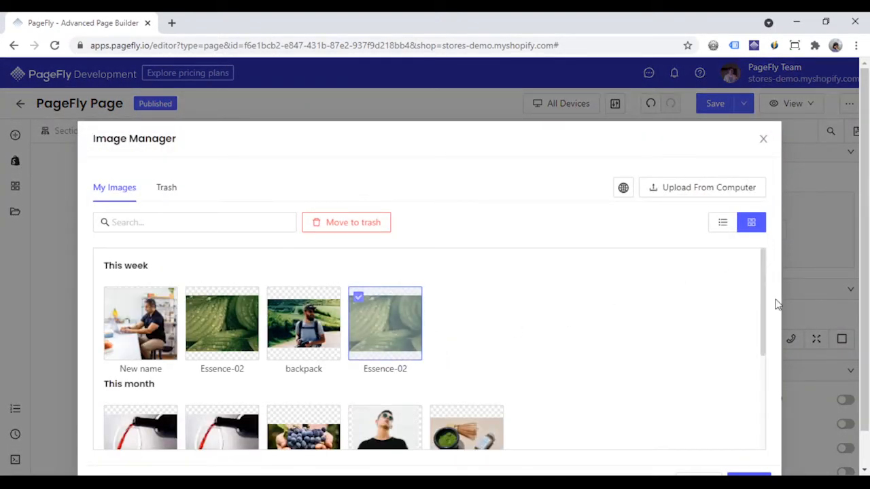
pyautogui.scroll(-1, 767, 421)
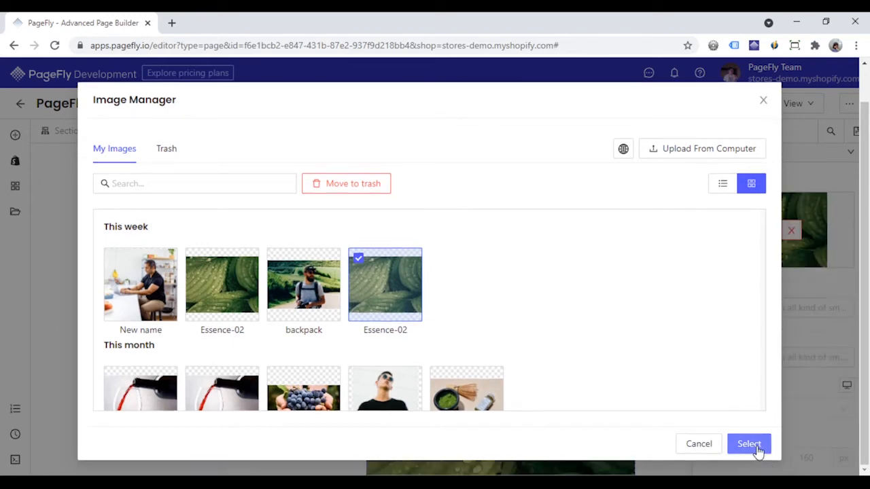
pyautogui.click(749, 444)
pyautogui.scroll(-1, 579, 303)
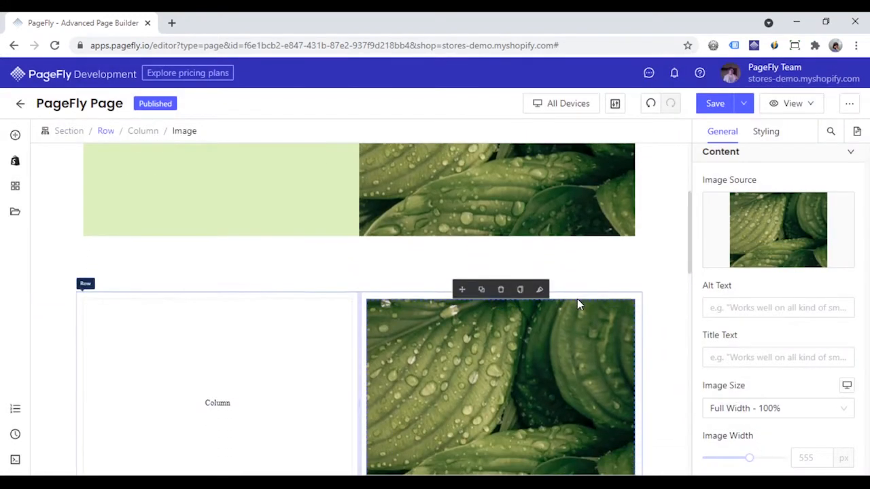
pyautogui.scroll(-1, 577, 303)
# Add a plain heading with a plain paragraph beneath it to the empty column beside the leaf image.
pyautogui.click(220, 345)
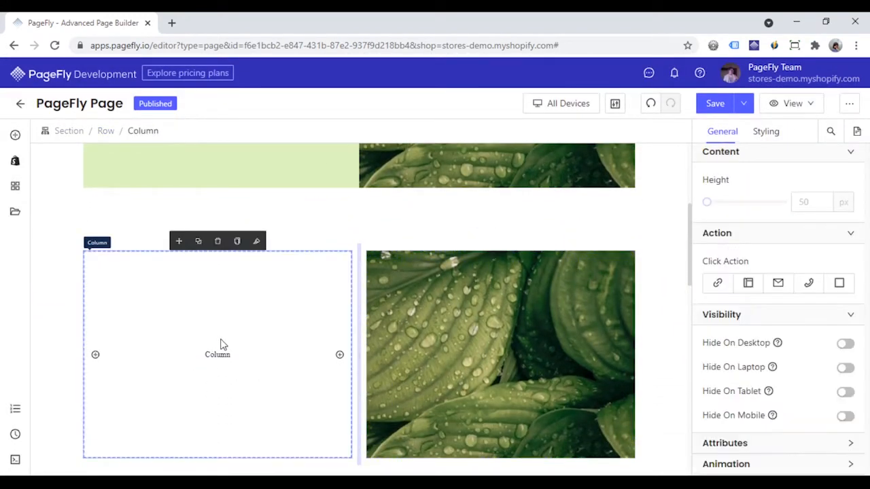
pyautogui.moveTo(12, 141)
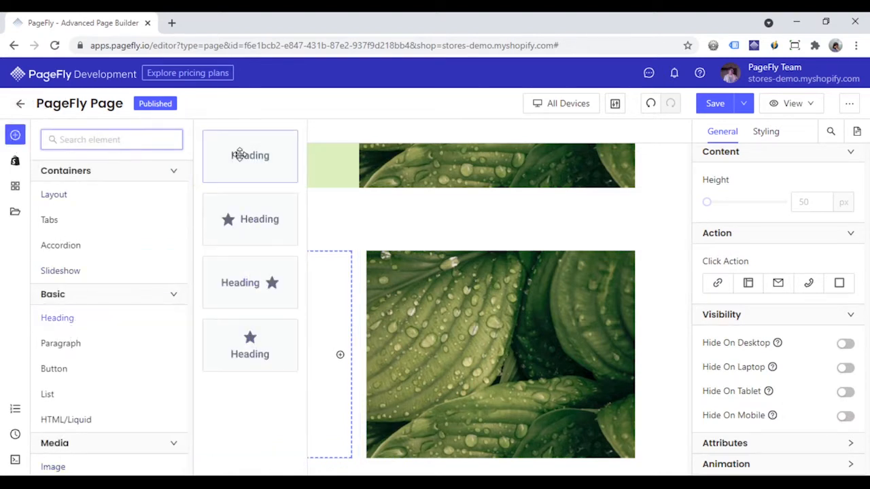
pyautogui.moveTo(239, 153); pyautogui.dragTo(253, 309)
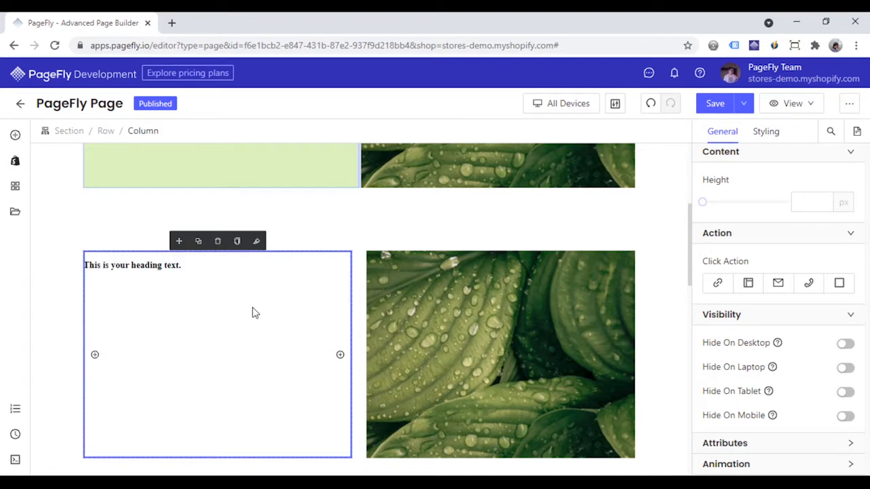
pyautogui.click(15, 135)
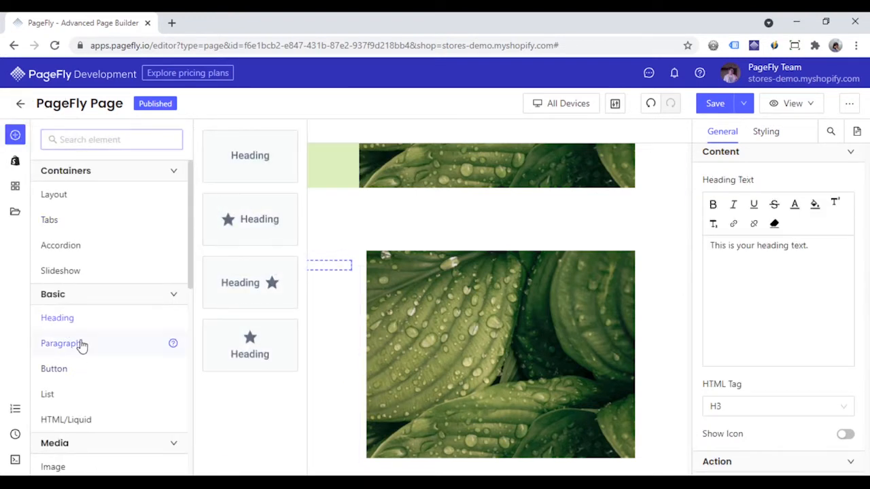
pyautogui.moveTo(80, 344)
pyautogui.moveTo(224, 148); pyautogui.dragTo(259, 283)
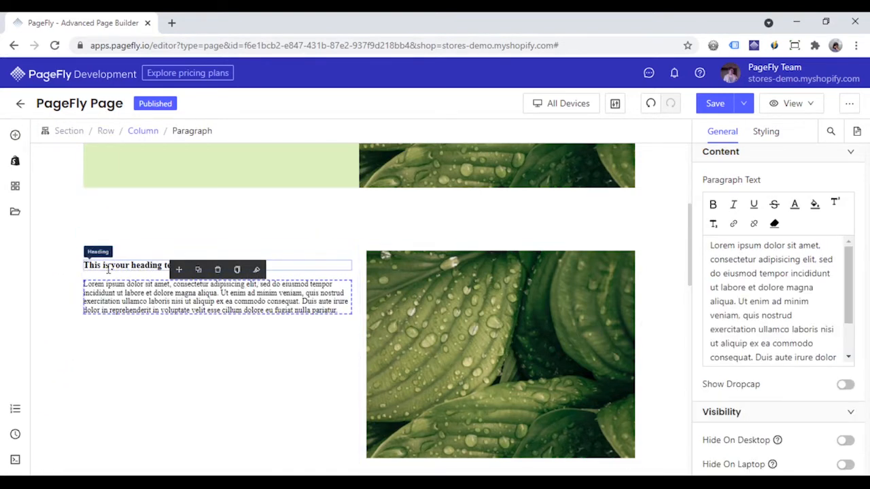
# Change the new heading's text to "ABOUT THE PRODUCT".
pyautogui.click(145, 264)
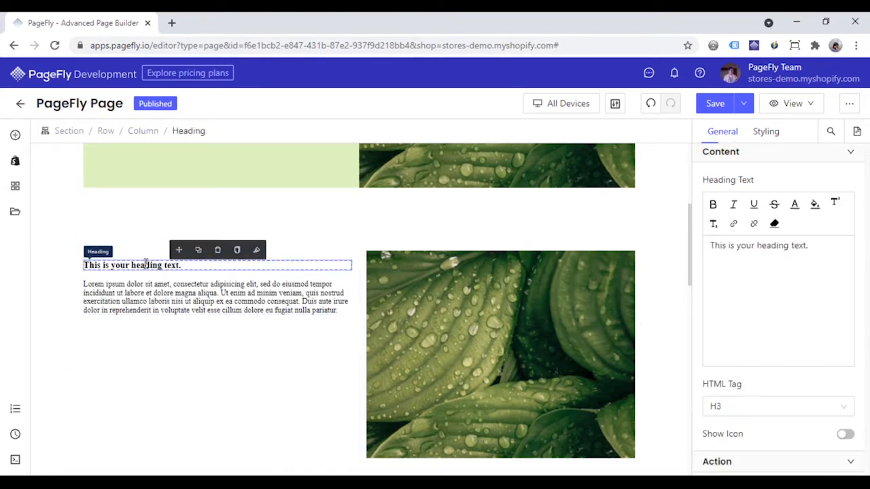
pyautogui.tripleClick(752, 248)
pyautogui.write('ABOUT THE PRODUCT')
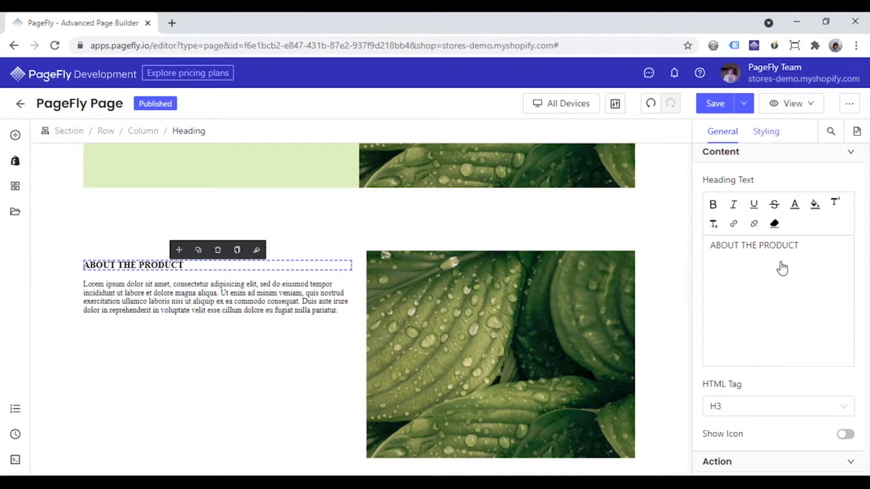
# Set the "ABOUT THE PRODUCT" heading's font family to Open Sans and increase its font size.
pyautogui.scroll(-6, 789, 314)
pyautogui.scroll(2, 782, 292)
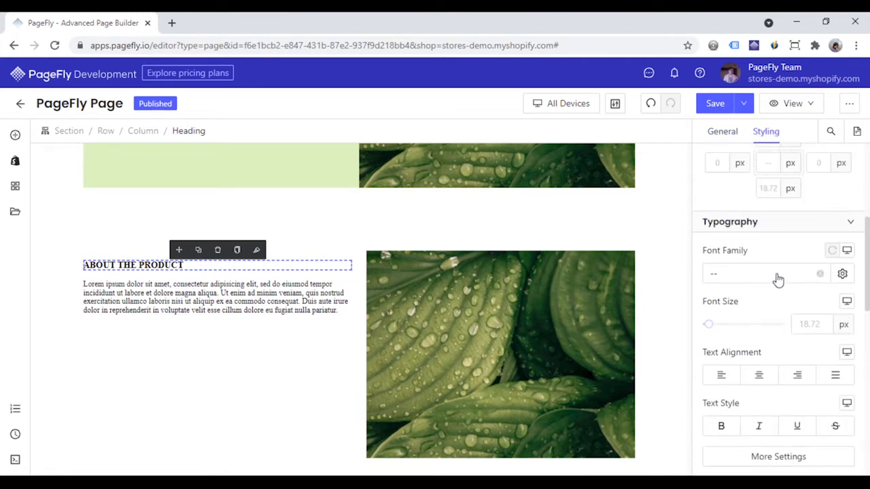
pyautogui.click(778, 275)
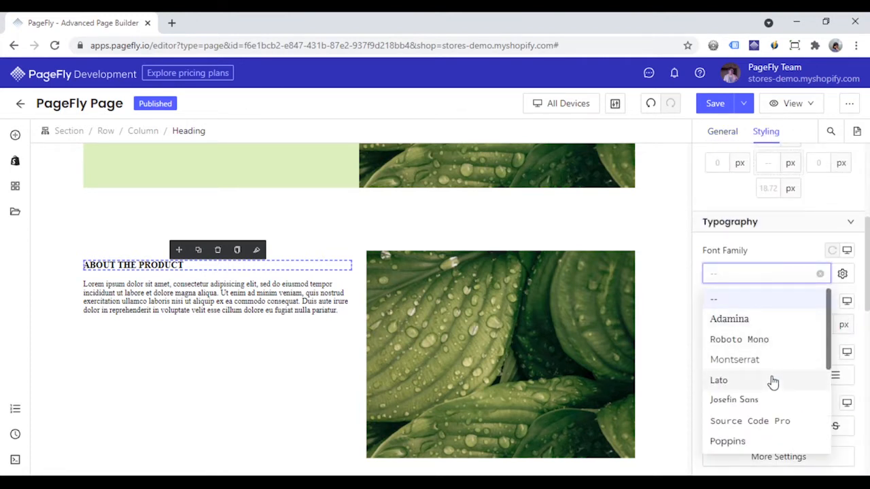
pyautogui.scroll(-4, 773, 382)
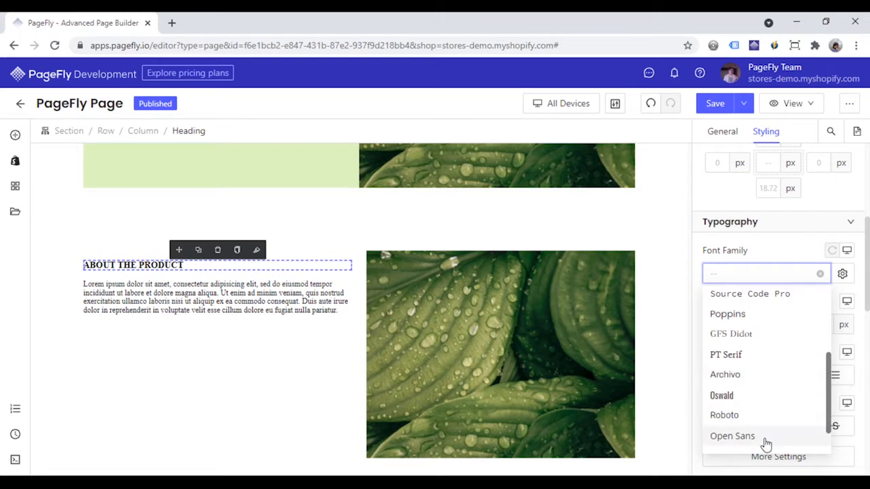
pyautogui.click(764, 438)
pyautogui.moveTo(710, 326); pyautogui.dragTo(719, 326)
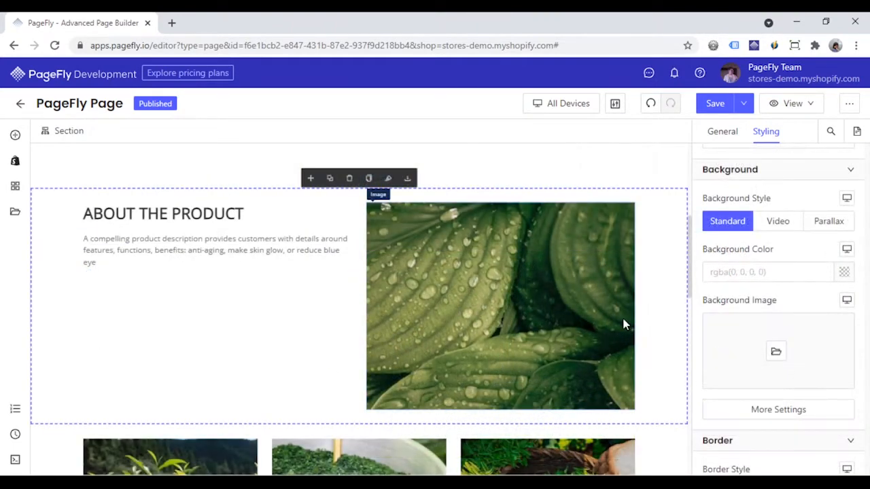
# Give the text column beside the leaf image the background color rgb(222, 245, 192).
pyautogui.click(324, 345)
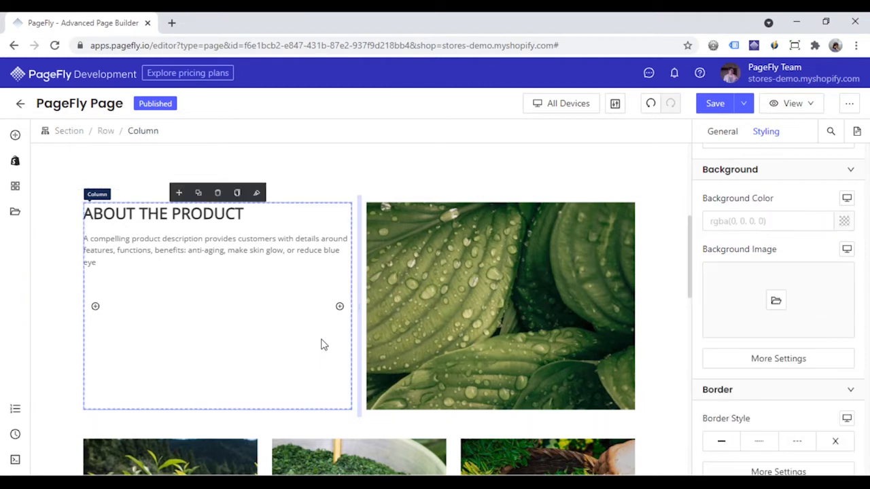
pyautogui.click(767, 220)
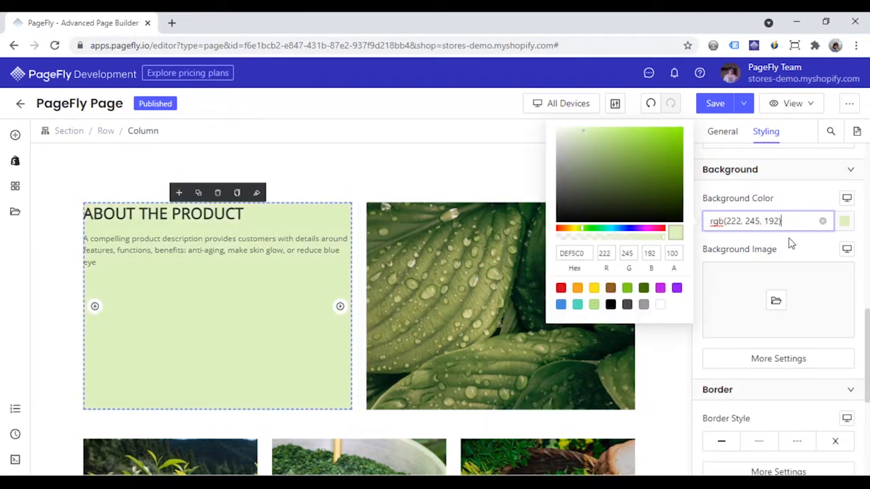
pyautogui.click(788, 253)
# Set the green text column's padding to 30 px on all sides.
pyautogui.scroll(5, 788, 255)
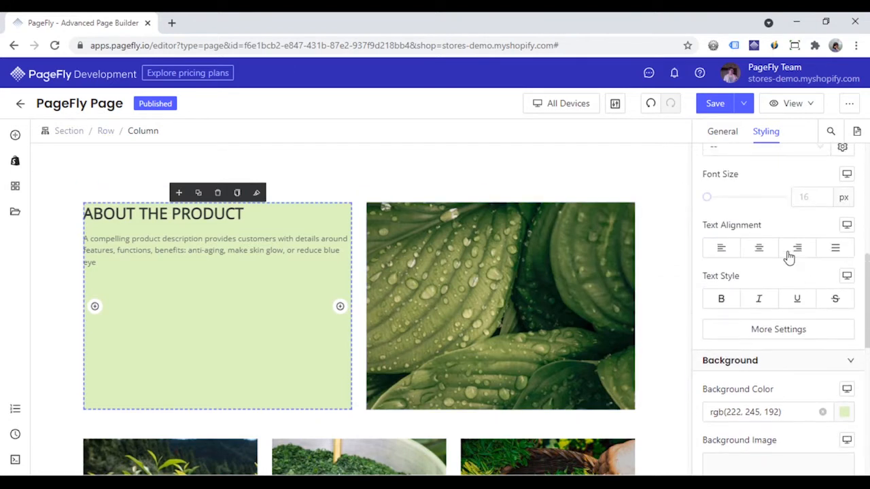
pyautogui.scroll(2, 782, 261)
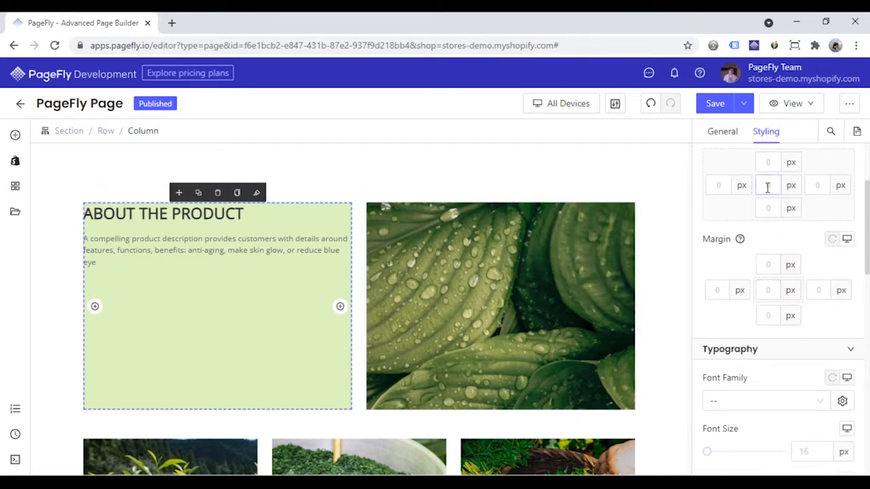
pyautogui.write('30')
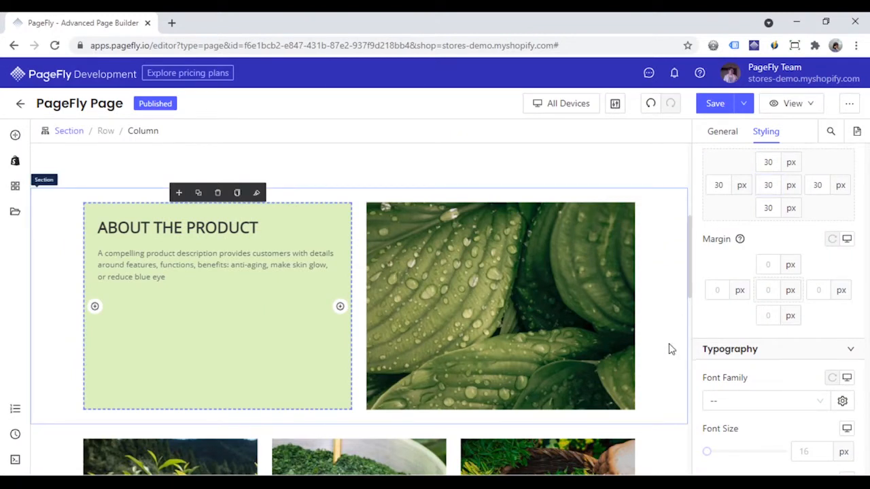
pyautogui.click(651, 373)
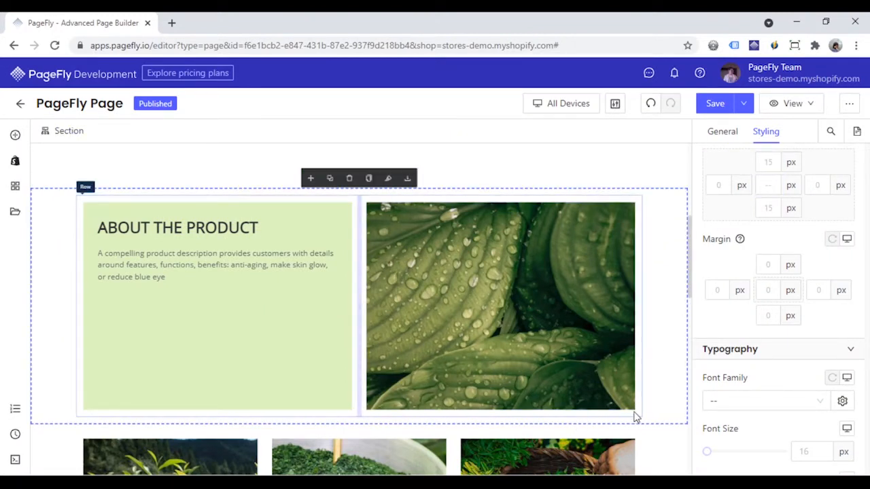
# Set the content position of the row holding the text column and leaf image to Center center.
pyautogui.click(210, 298)
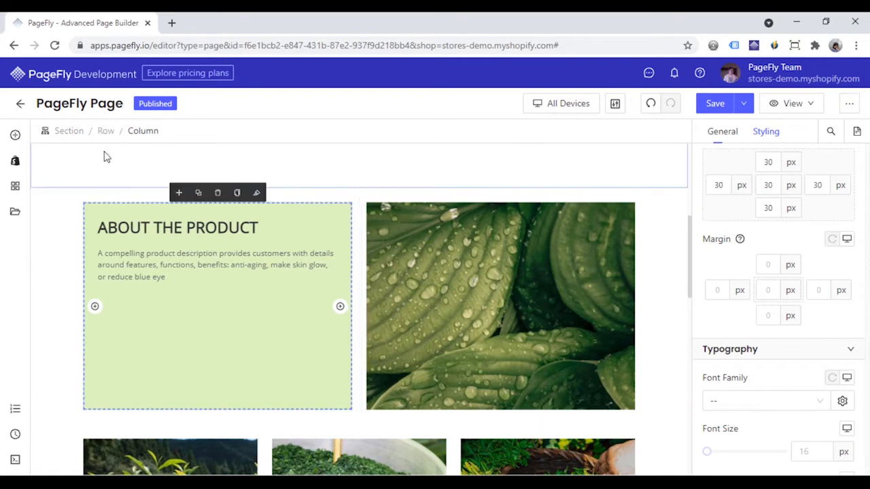
pyautogui.click(105, 135)
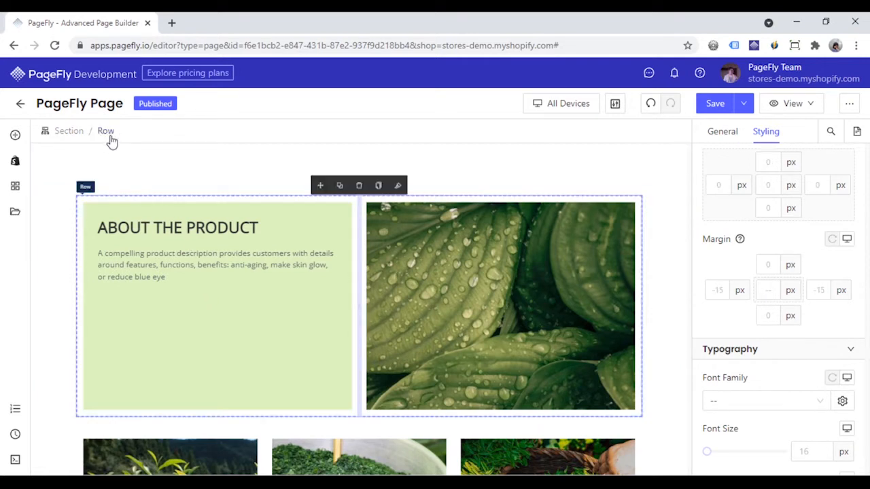
pyautogui.click(712, 135)
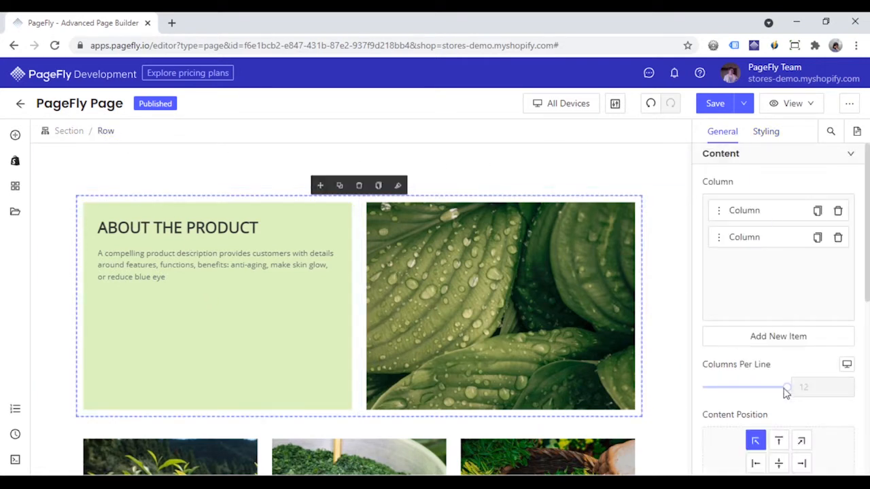
pyautogui.scroll(-2, 779, 380)
pyautogui.click(777, 402)
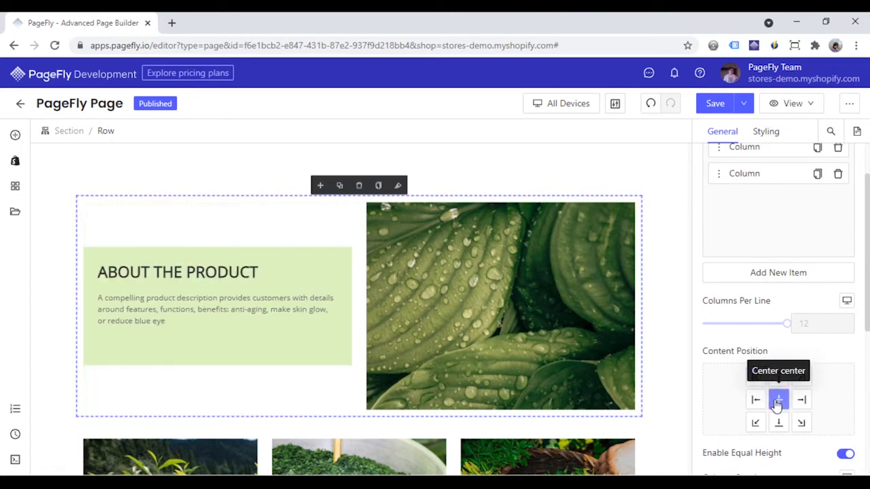
# Set the leaf image's left margin to -60 px so it overlaps the green text column.
pyautogui.click(473, 303)
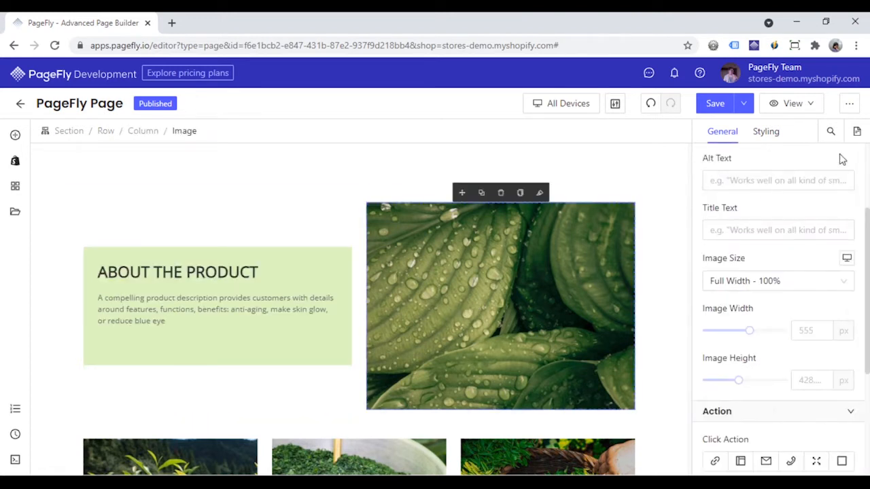
pyautogui.click(767, 133)
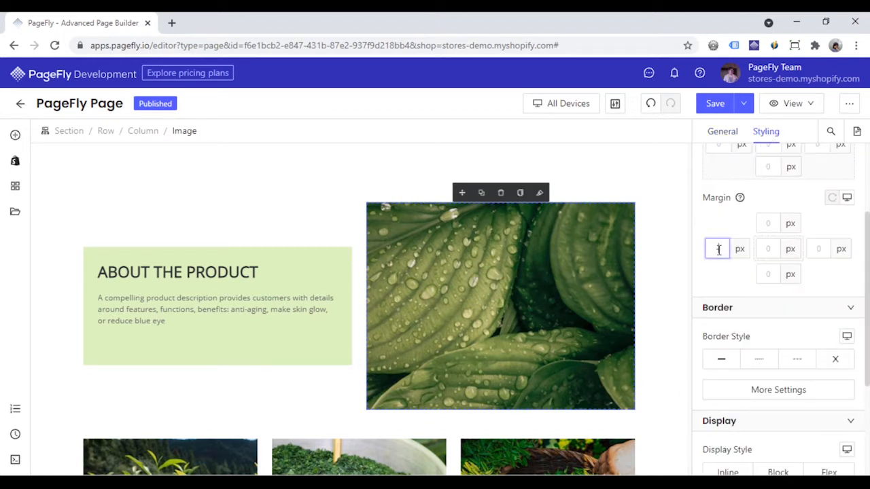
pyautogui.write('-40')
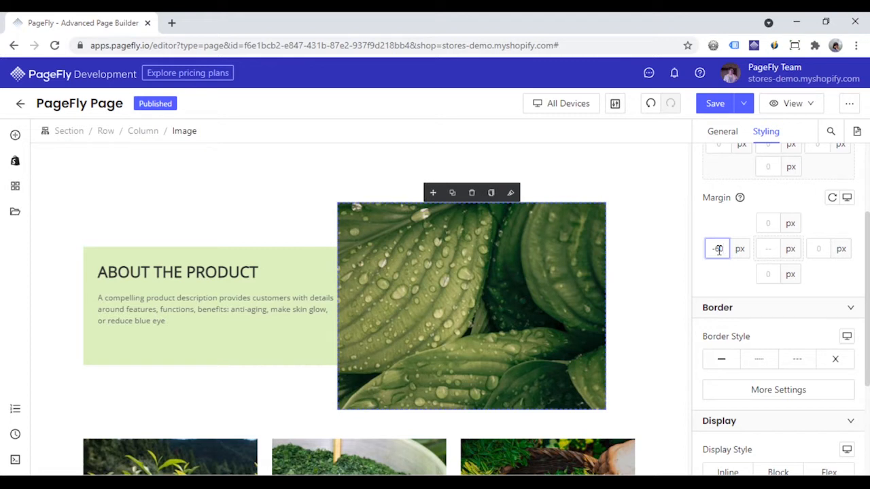
# Add "z-index: 1;" to the green text column's CSS code to bring it in front of the leaf image.
pyautogui.click(263, 337)
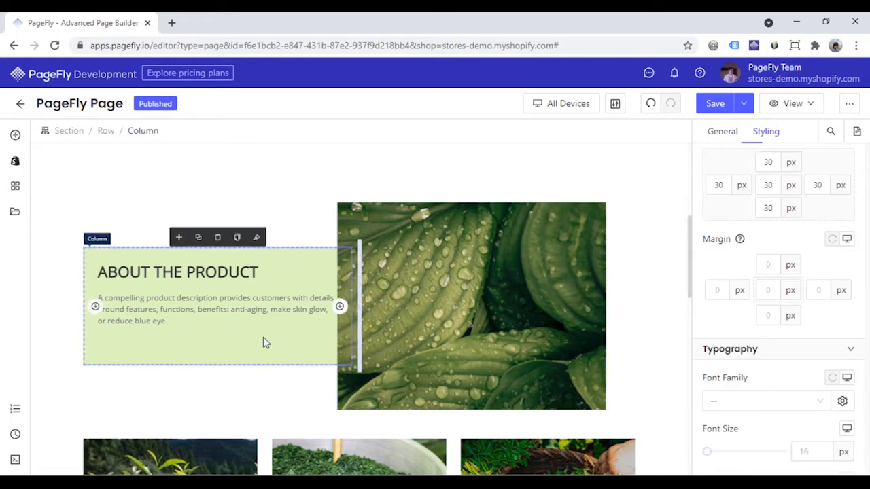
pyautogui.scroll(-10, 757, 310)
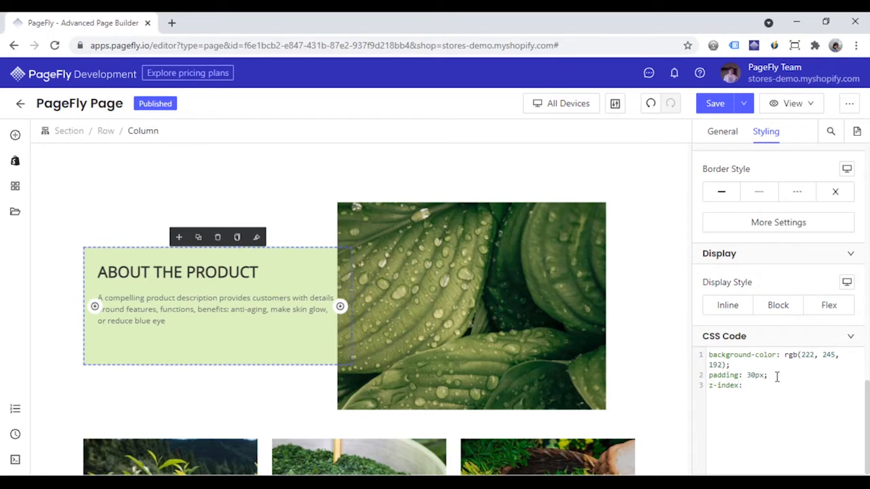
pyautogui.write(';')
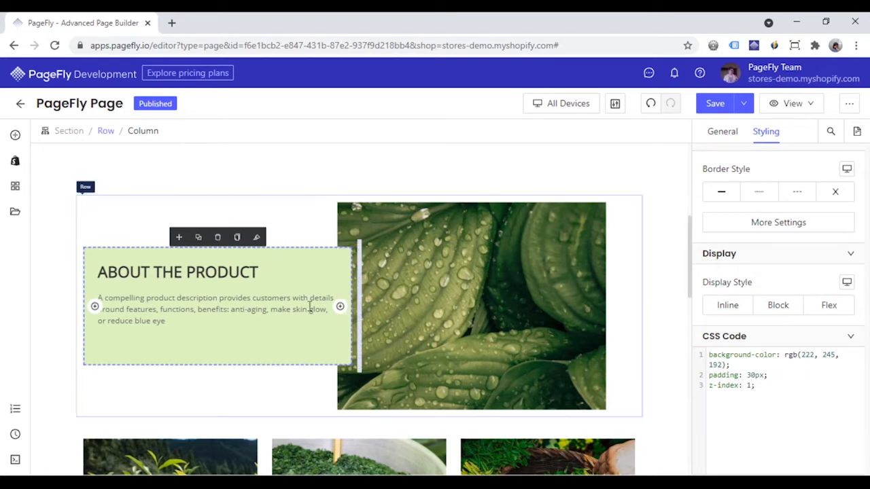
pyautogui.click(663, 337)
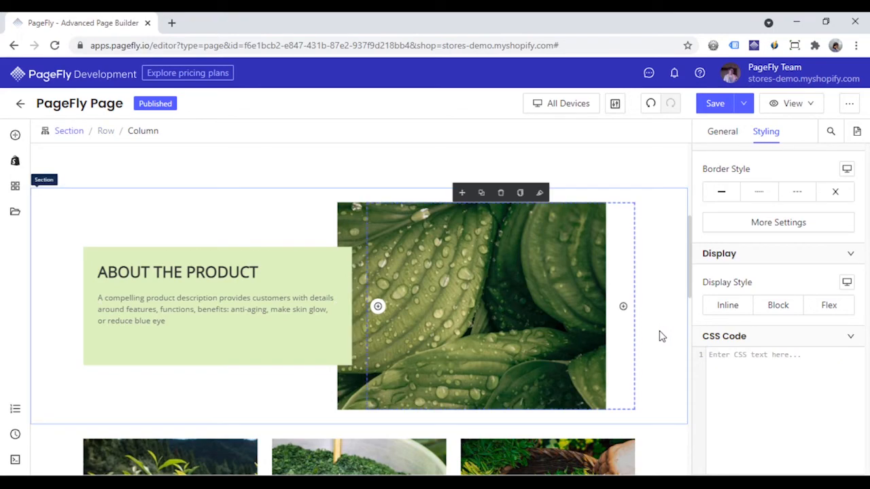
pyautogui.click(651, 288)
# Add a three-column layout row beneath the section with the three tea images and captions.
pyautogui.scroll(4, 651, 288)
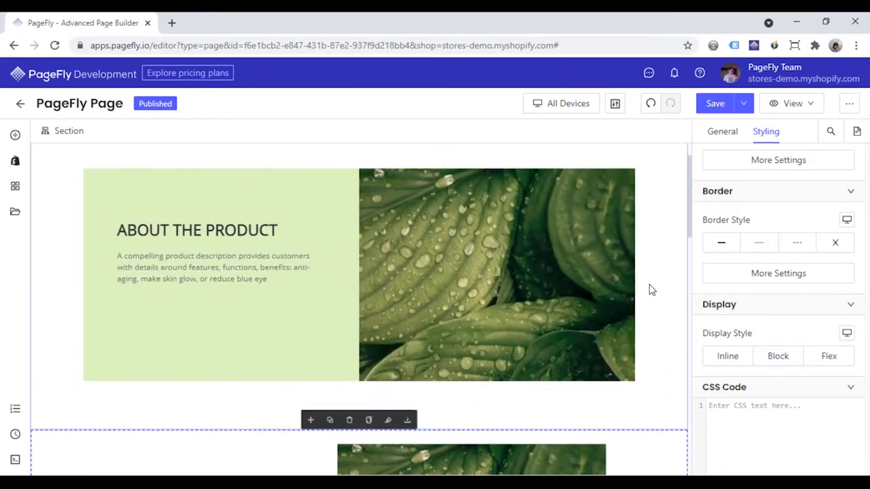
pyautogui.scroll(-2, 650, 287)
pyautogui.scroll(-4, 651, 292)
pyautogui.click(654, 406)
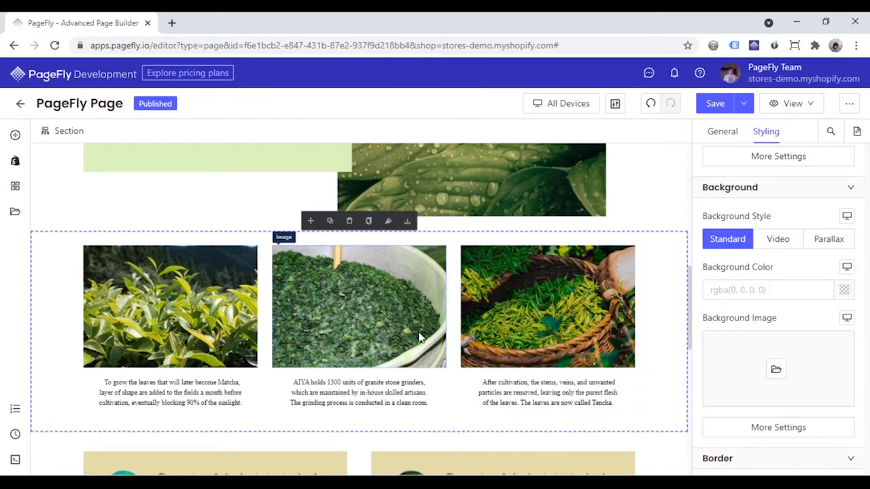
pyautogui.click(15, 136)
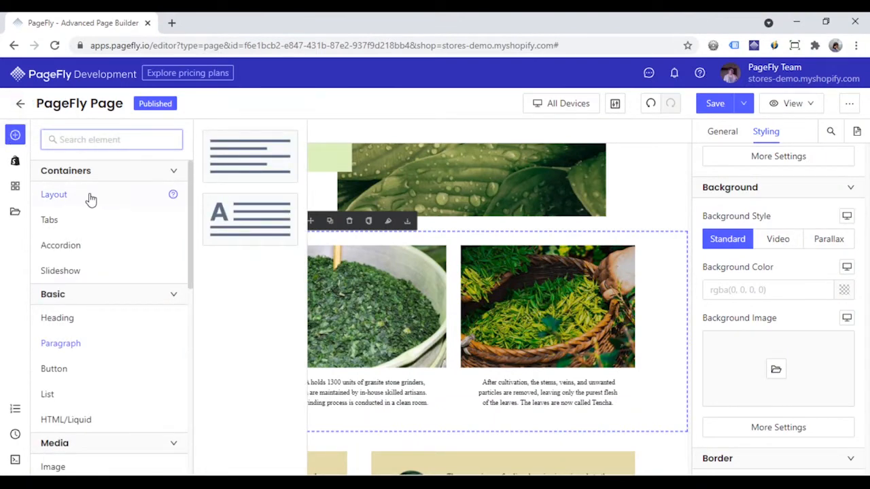
pyautogui.moveTo(95, 197)
pyautogui.moveTo(251, 292); pyautogui.dragTo(431, 431)
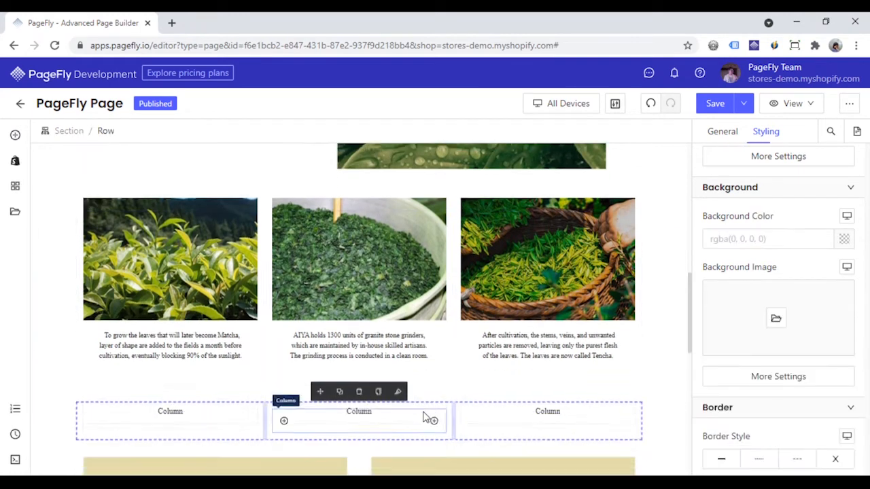
# Add an image element to each of the three empty columns beneath the tea captions.
pyautogui.scroll(-2, 431, 417)
pyautogui.click(193, 359)
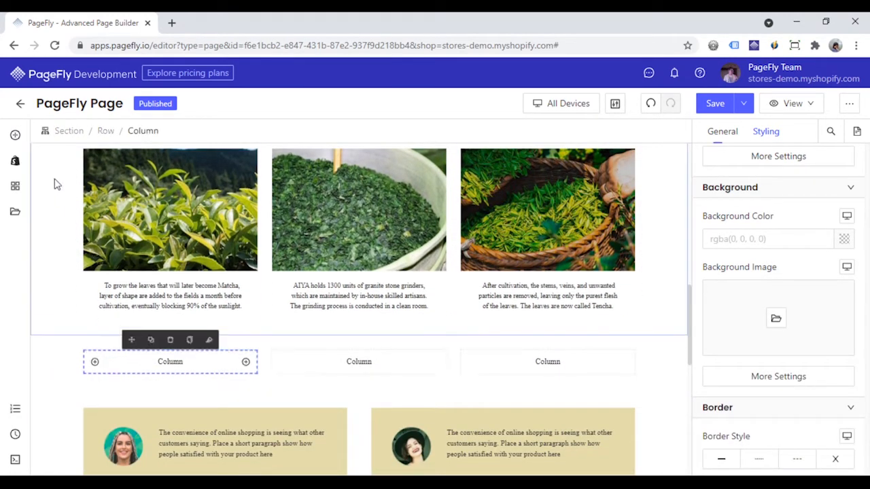
pyautogui.click(15, 135)
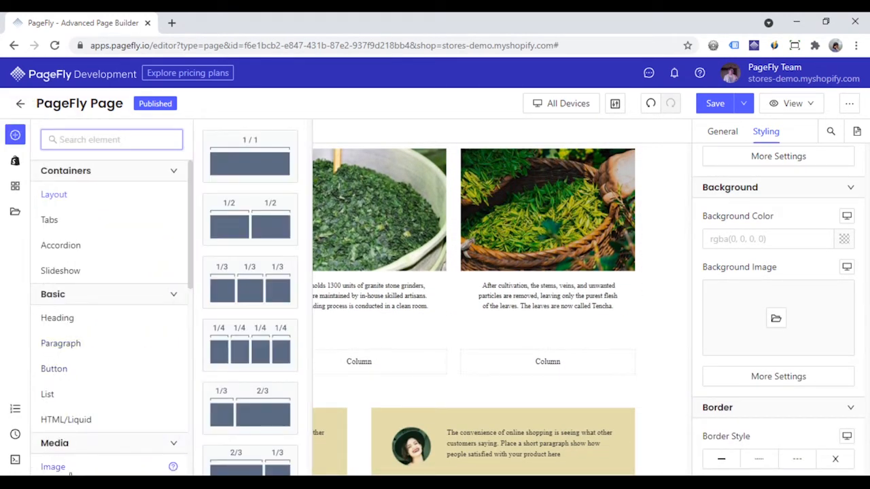
pyautogui.click(71, 471)
pyautogui.moveTo(242, 168); pyautogui.dragTo(207, 362)
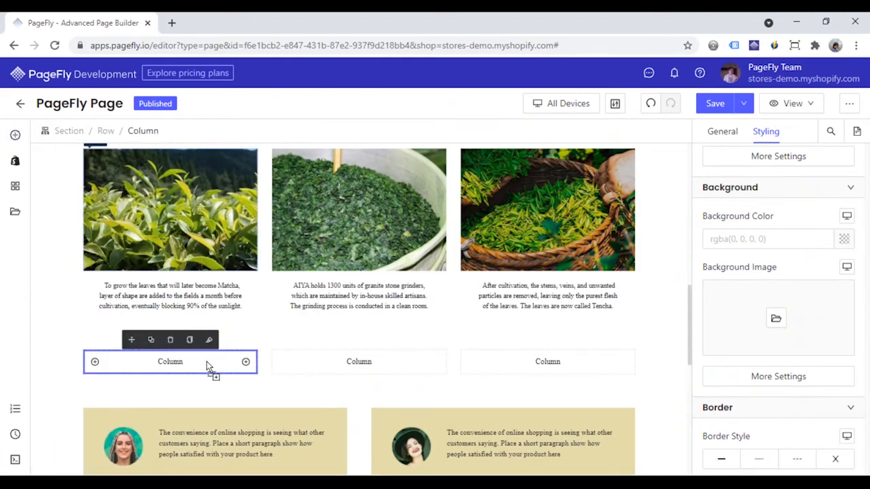
pyautogui.click(15, 135)
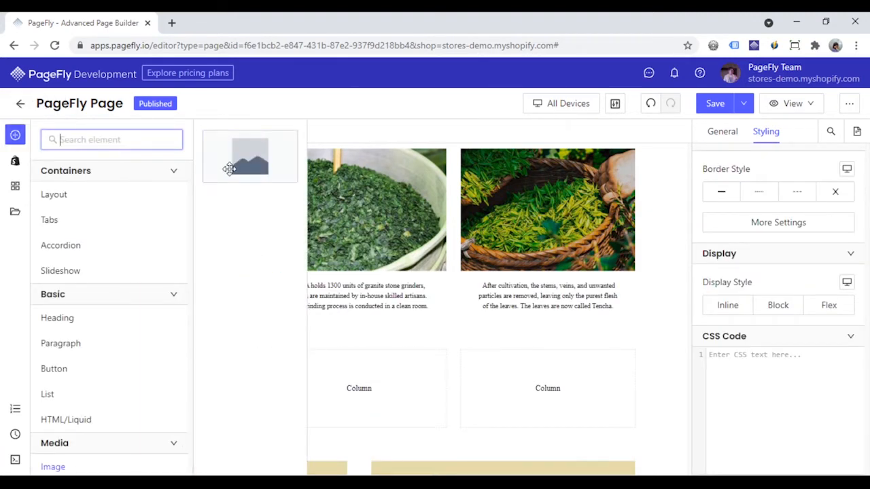
pyautogui.moveTo(338, 328); pyautogui.dragTo(360, 388)
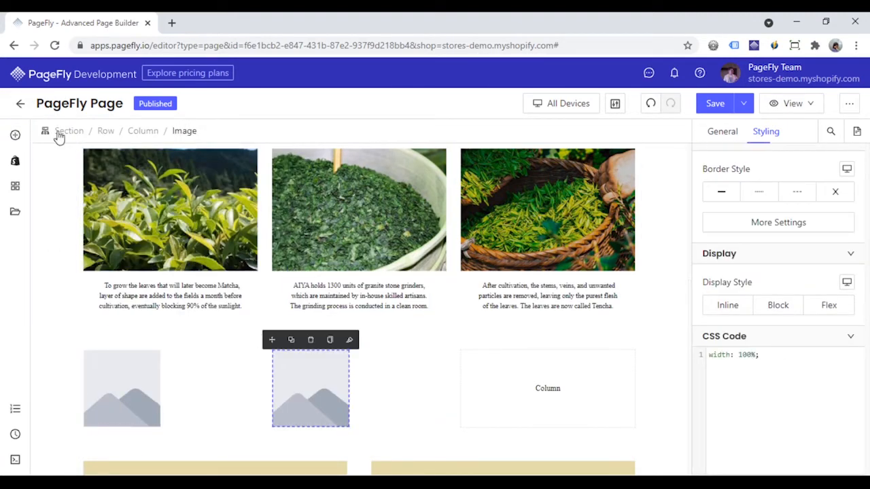
pyautogui.click(15, 135)
pyautogui.moveTo(246, 162); pyautogui.dragTo(505, 367)
# Add a plain paragraph element beneath the placeholder image in each of the three columns.
pyautogui.scroll(-2, 494, 365)
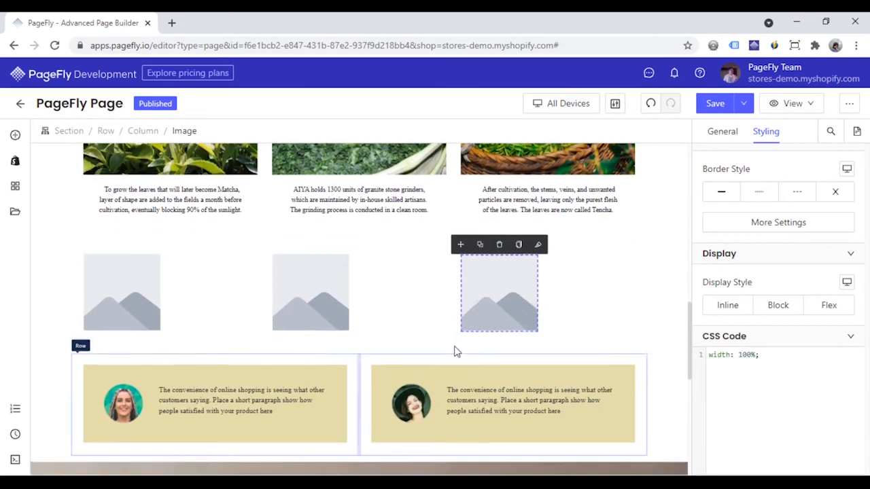
pyautogui.click(14, 135)
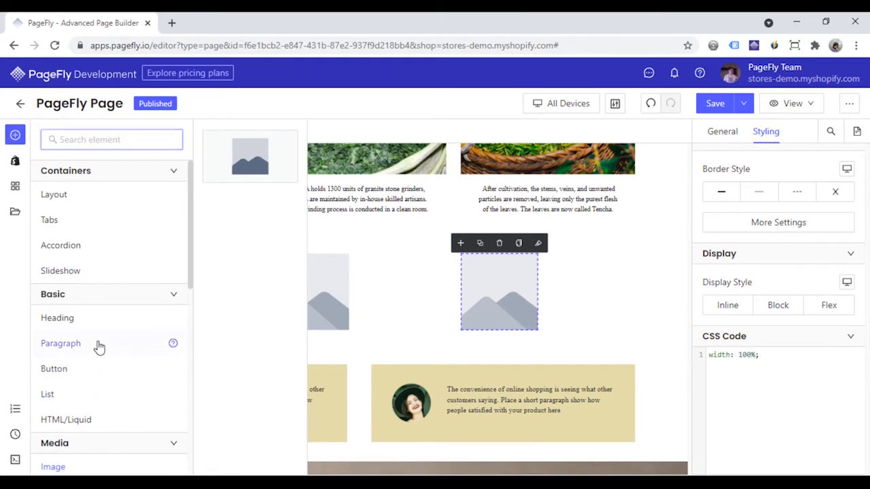
pyautogui.moveTo(99, 347)
pyautogui.moveTo(251, 153); pyautogui.dragTo(144, 327)
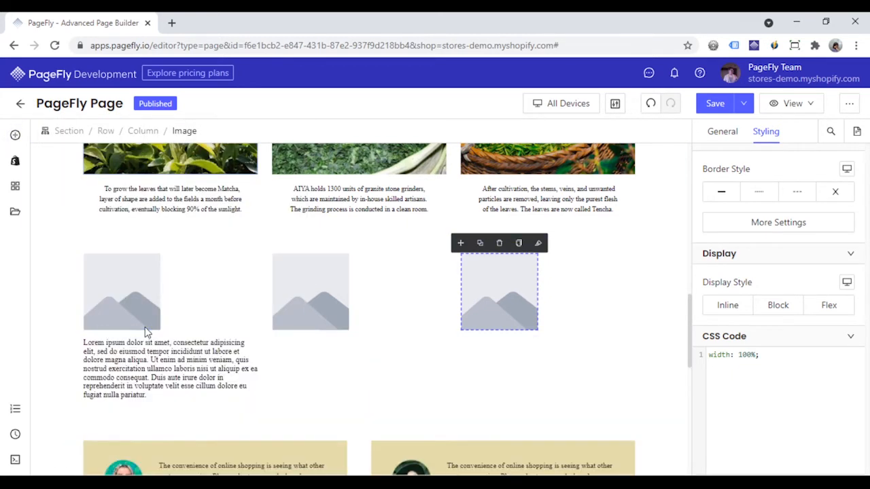
pyautogui.click(15, 135)
pyautogui.moveTo(61, 342)
pyautogui.moveTo(252, 152); pyautogui.dragTo(315, 329)
pyautogui.click(16, 138)
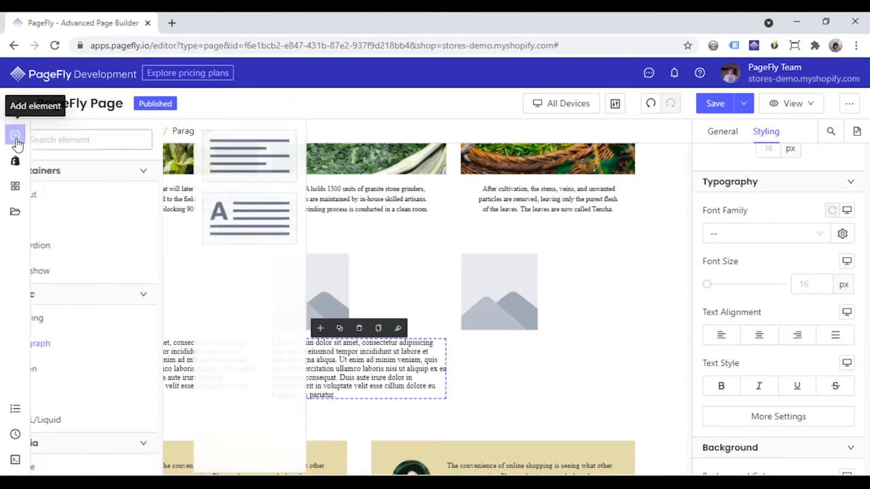
pyautogui.moveTo(218, 151); pyautogui.dragTo(492, 333)
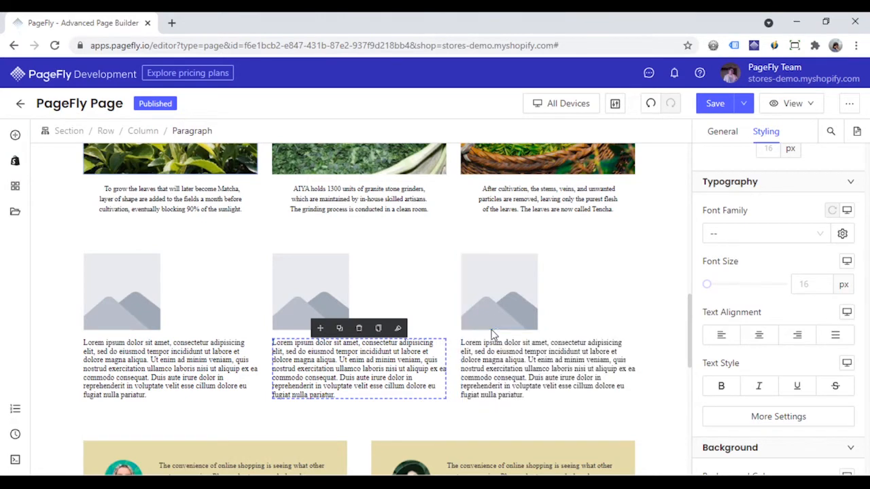
# Set the text alignment to center for each of the three columns holding placeholder images and paragraphs.
pyautogui.click(240, 288)
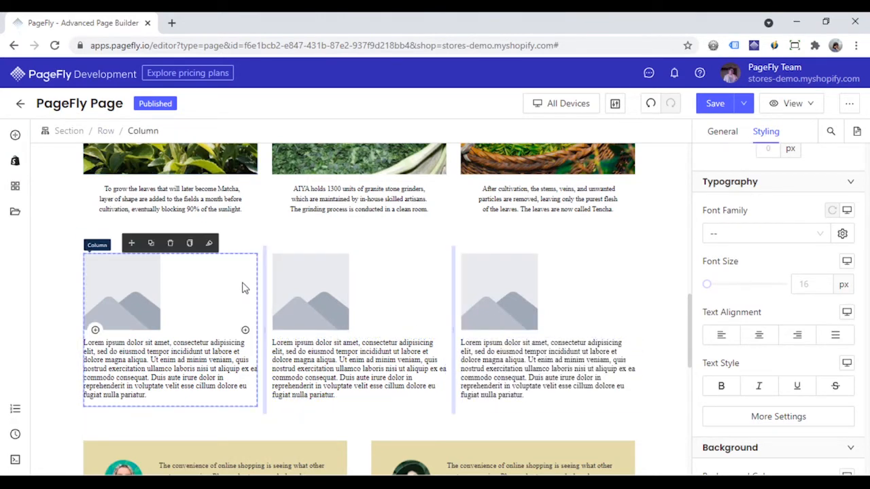
pyautogui.click(760, 337)
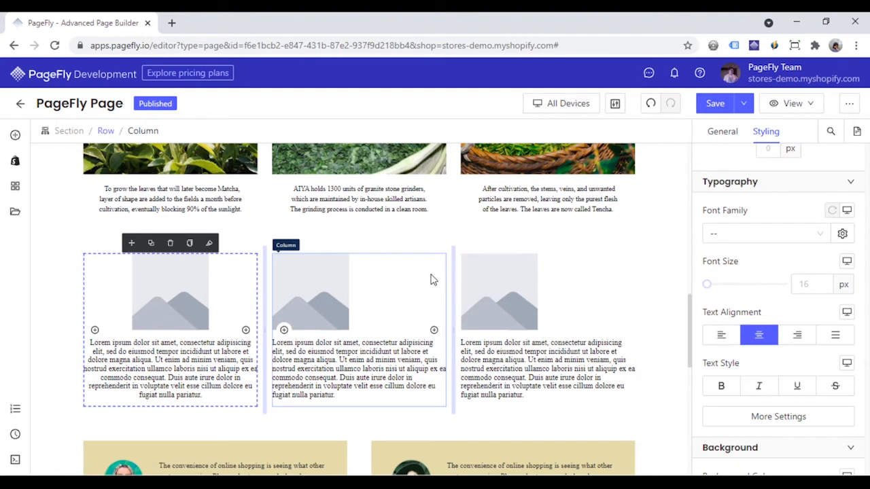
pyautogui.click(435, 278)
pyautogui.click(760, 337)
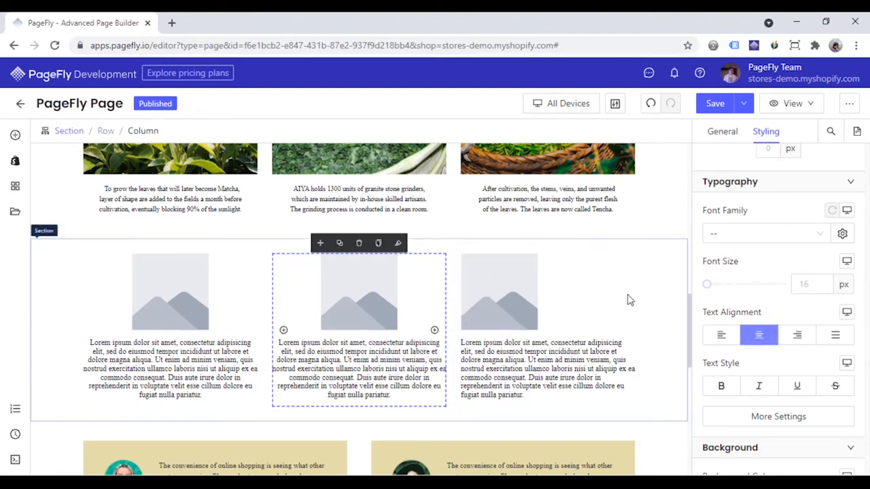
pyautogui.click(604, 287)
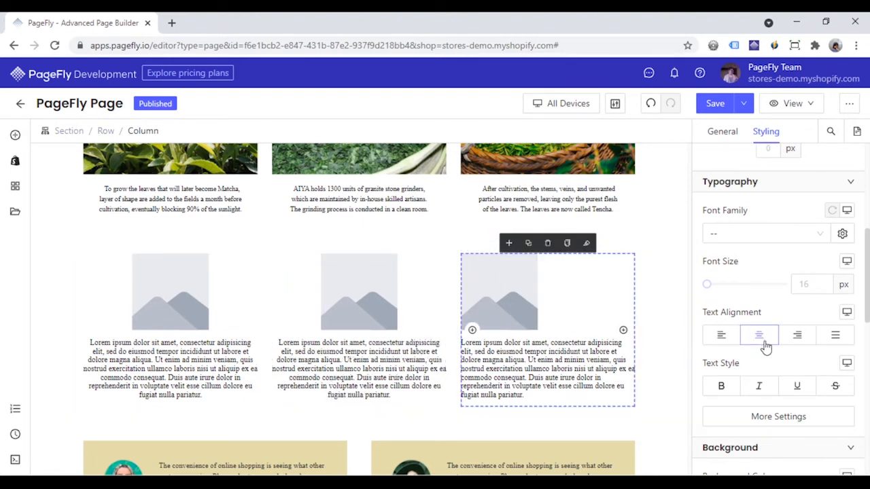
pyautogui.click(762, 341)
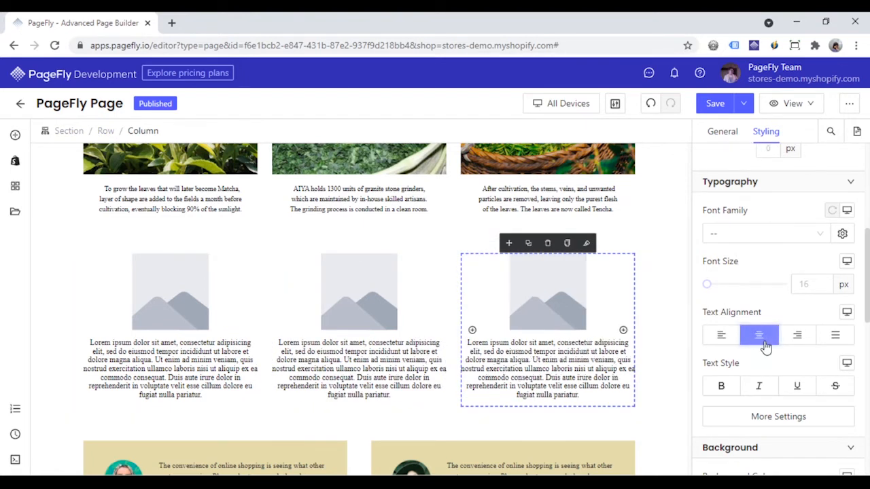
# Add a 1/2 + 1/2 two-column layout beneath the section with the two testimonial cards.
pyautogui.click(672, 403)
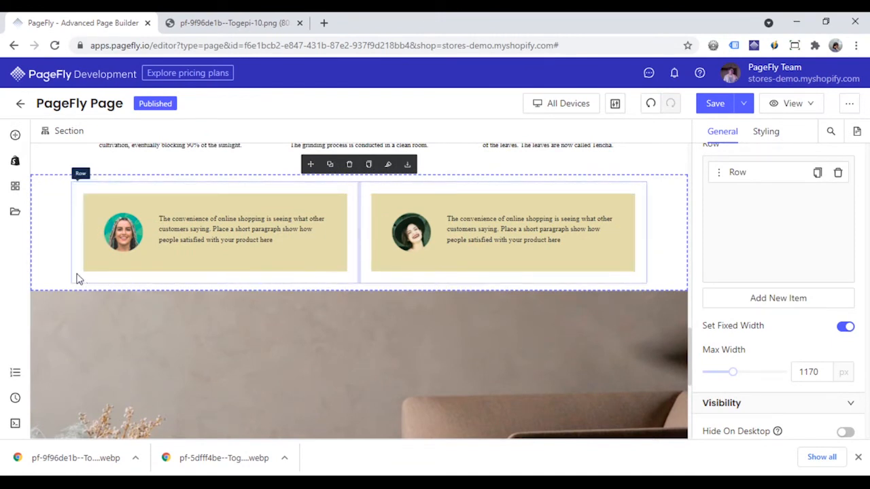
pyautogui.click(15, 134)
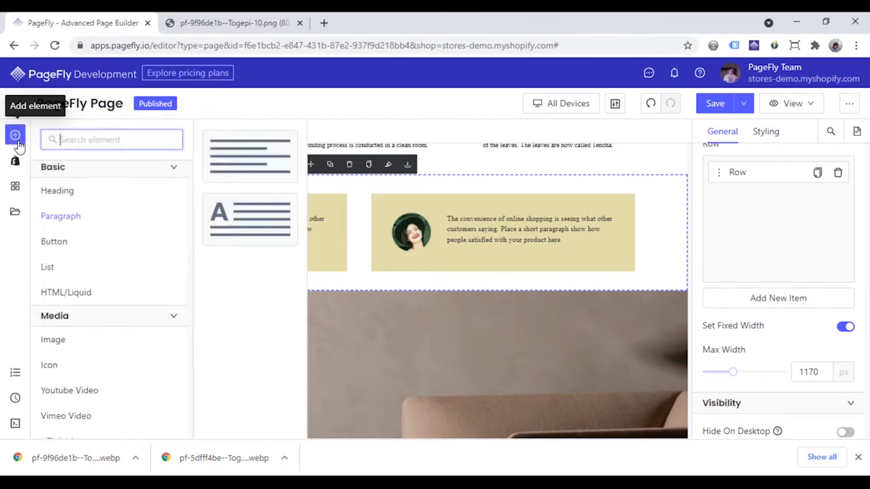
pyautogui.scroll(2, 118, 231)
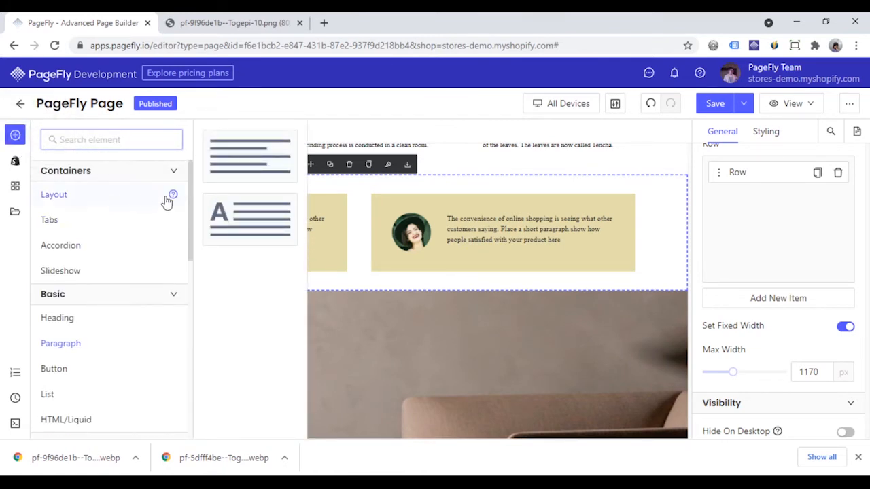
pyautogui.moveTo(167, 200)
pyautogui.moveTo(258, 256); pyautogui.dragTo(401, 289)
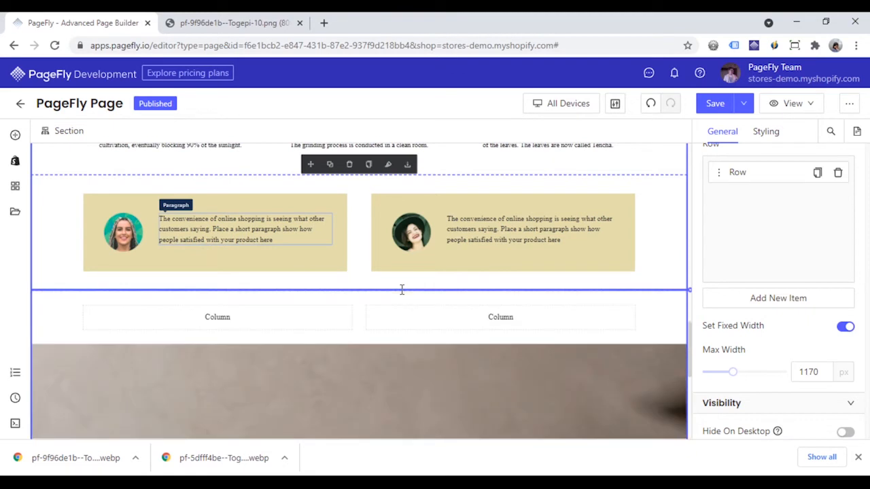
# Nest a 1/2 + 1/2 two-column layout inside the first column of the new row.
pyautogui.click(169, 320)
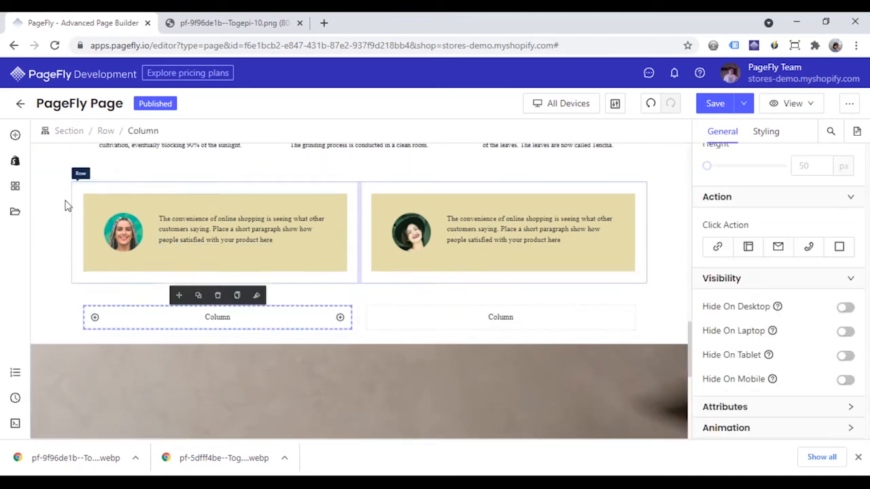
pyautogui.click(16, 135)
pyautogui.moveTo(53, 194)
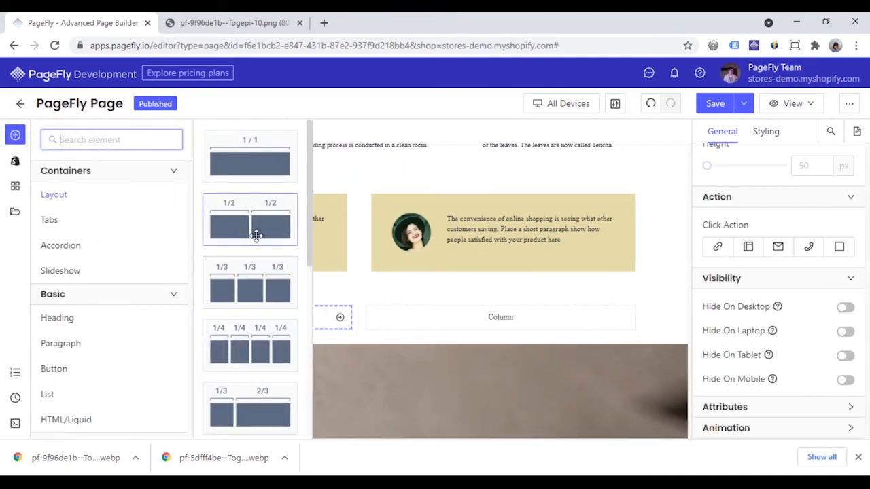
pyautogui.moveTo(252, 229); pyautogui.dragTo(277, 320)
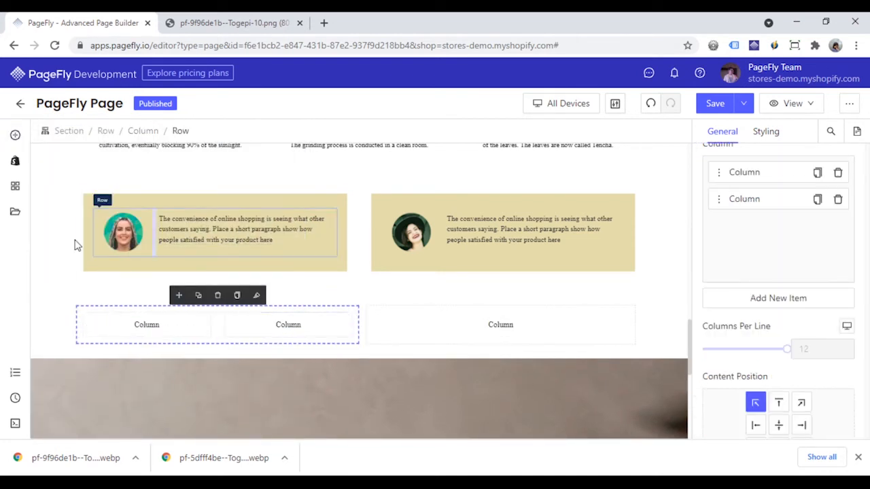
# Add an image element to the first nested column and use the pf-5dfff4be portrait of the woman with braided hair as its source.
pyautogui.scroll(-2, 75, 326)
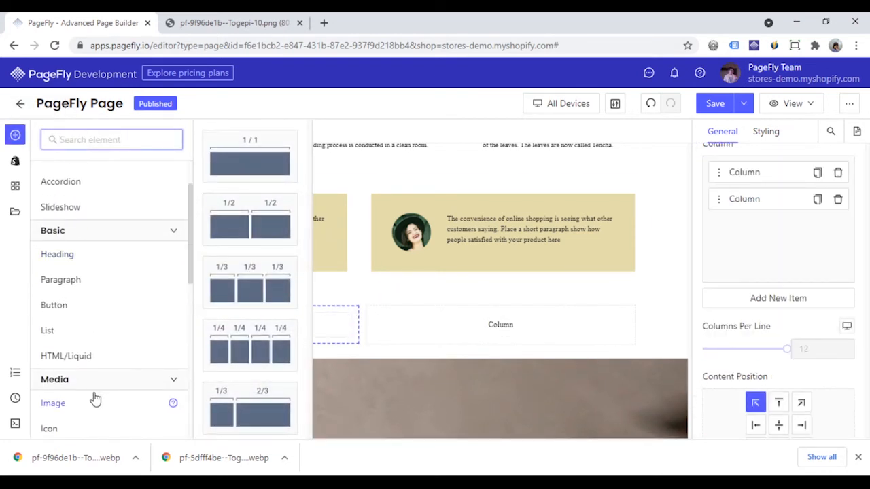
pyautogui.moveTo(110, 398)
pyautogui.moveTo(249, 157); pyautogui.dragTo(153, 325)
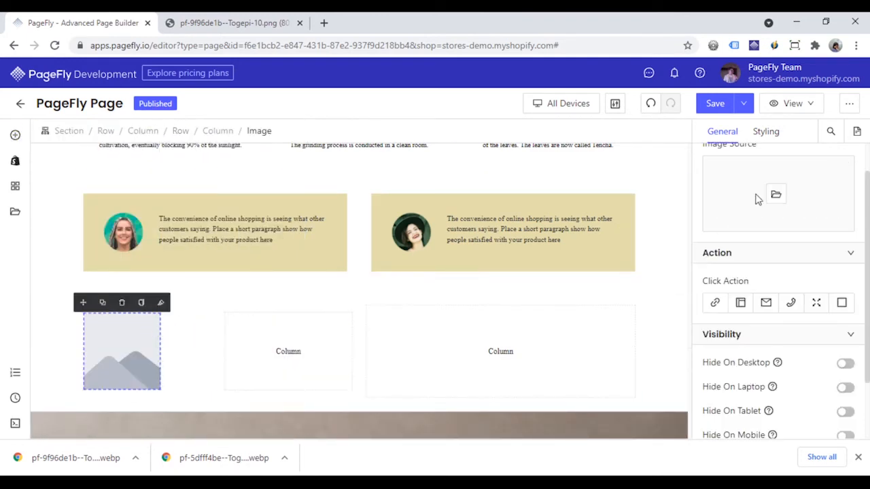
pyautogui.click(776, 201)
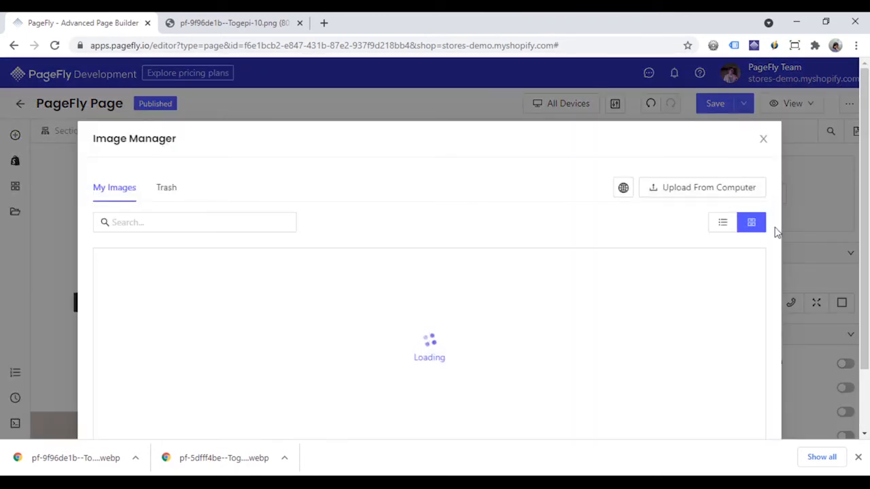
pyautogui.click(114, 297)
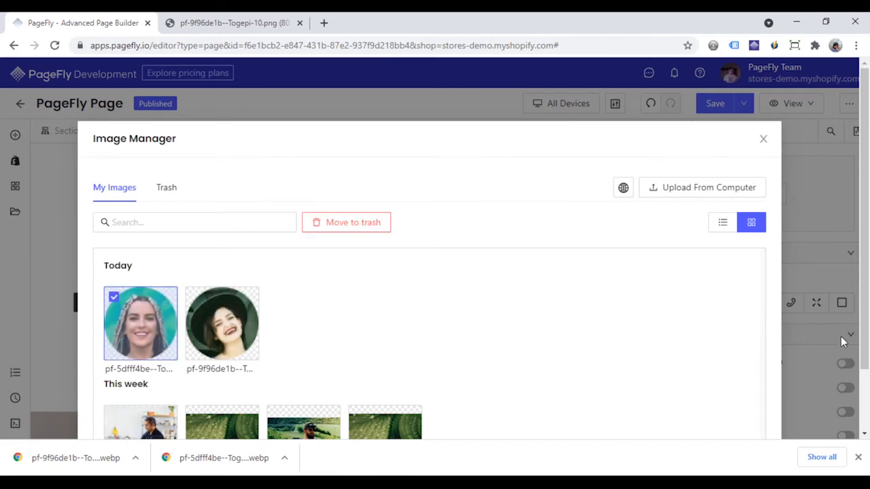
pyautogui.scroll(-2, 812, 336)
pyautogui.click(750, 406)
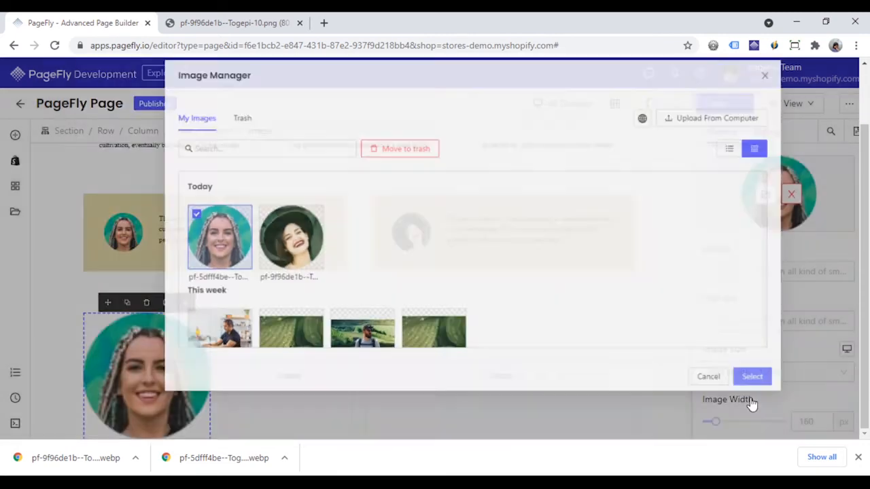
# Set the new portrait's image size to Custom Size.
pyautogui.scroll(-2, 616, 342)
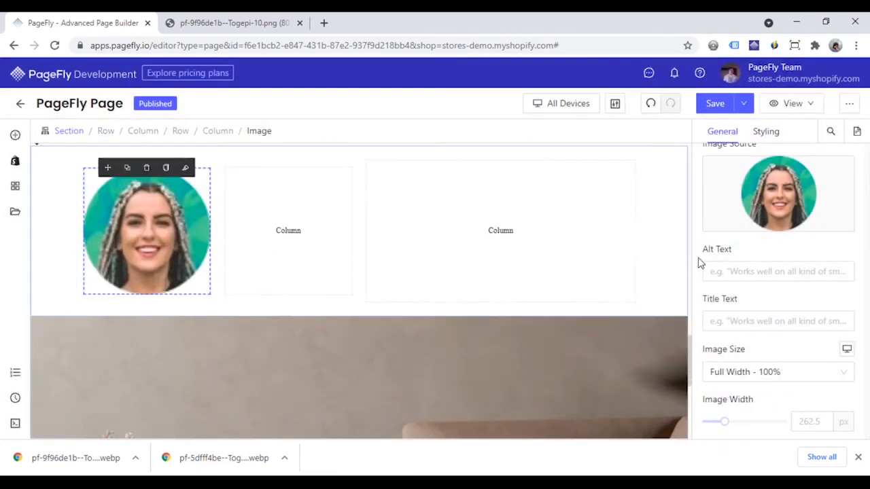
pyautogui.click(764, 371)
pyautogui.click(753, 348)
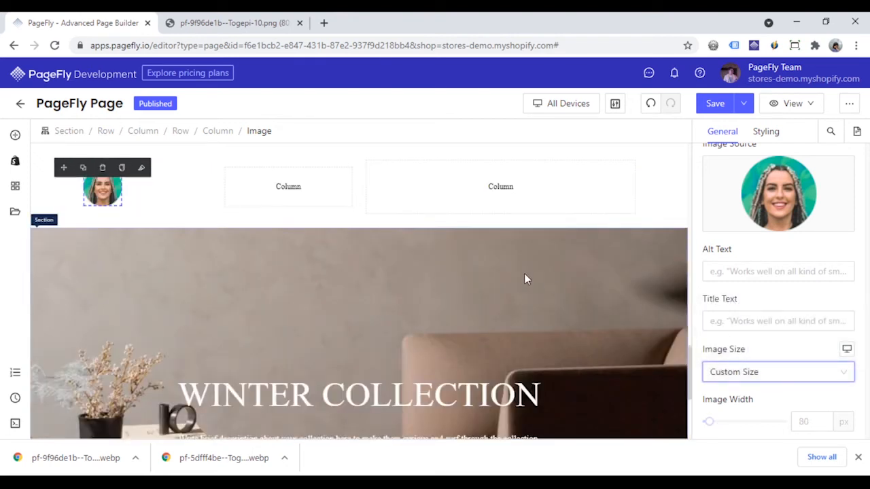
# Add a paragraph element to the empty nested column beside the portrait.
pyautogui.scroll(1, 524, 278)
pyautogui.click(288, 284)
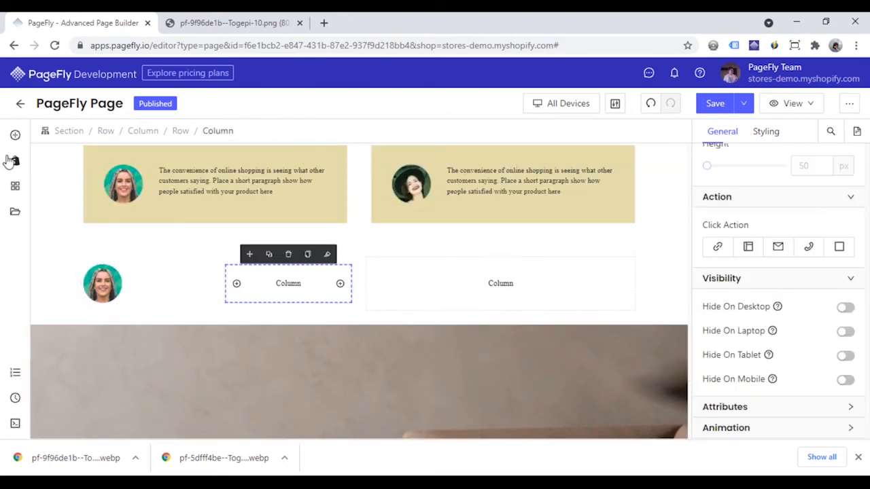
pyautogui.click(15, 135)
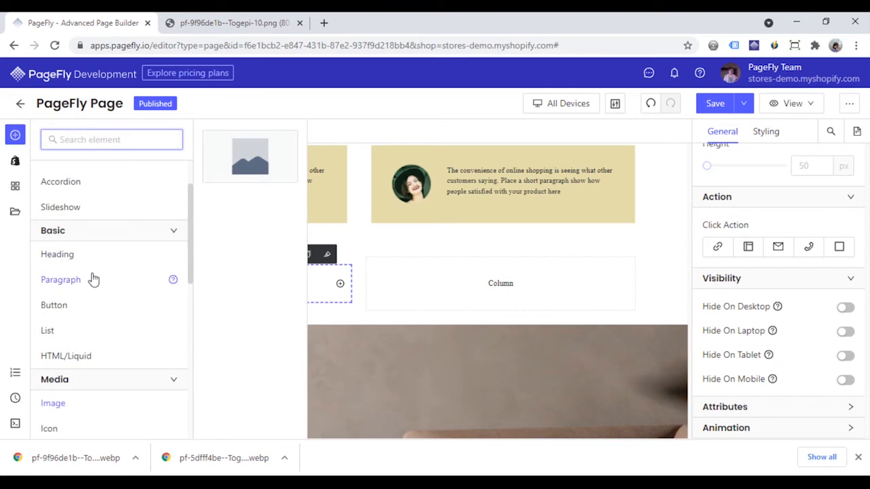
pyautogui.moveTo(91, 278)
pyautogui.moveTo(270, 224); pyautogui.dragTo(288, 277)
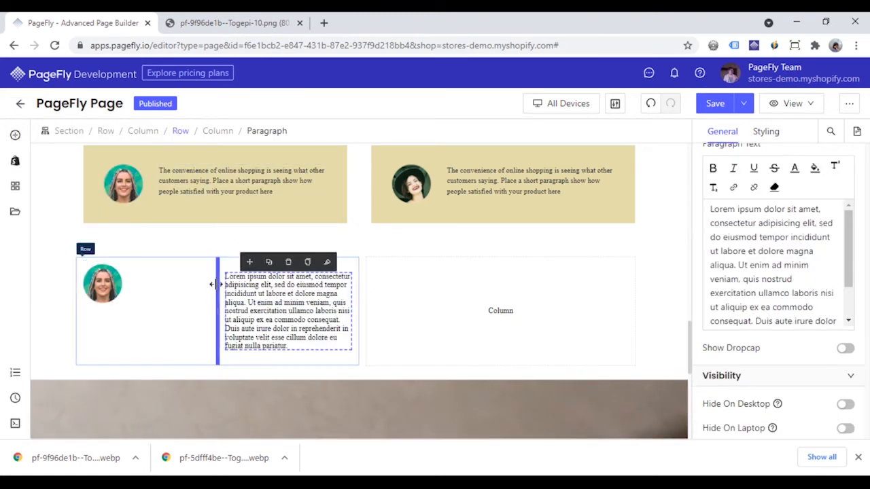
# Narrow the portrait's column in the nested row to fit closely around the image, and set the row's content position to Center center.
pyautogui.moveTo(209, 282); pyautogui.dragTo(144, 280)
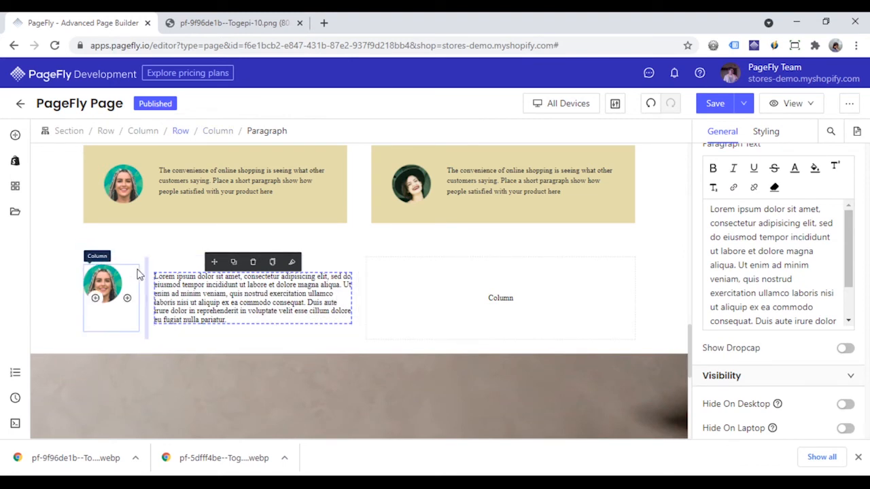
pyautogui.click(181, 136)
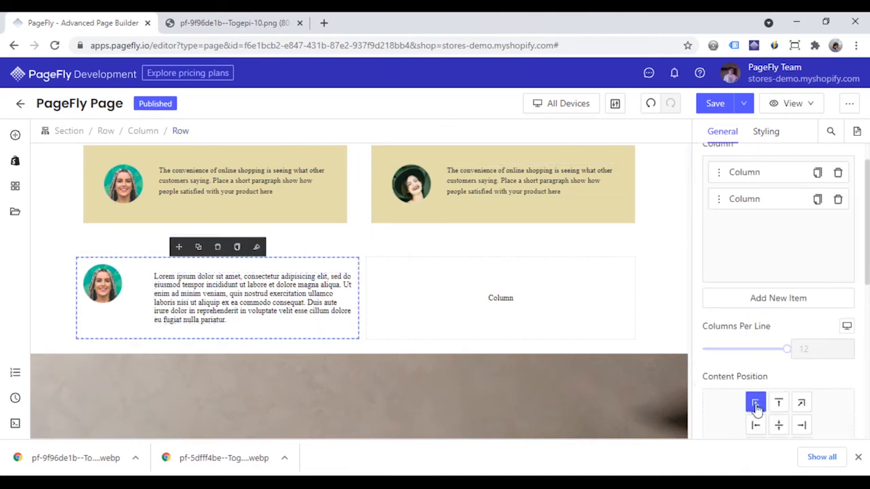
pyautogui.click(779, 426)
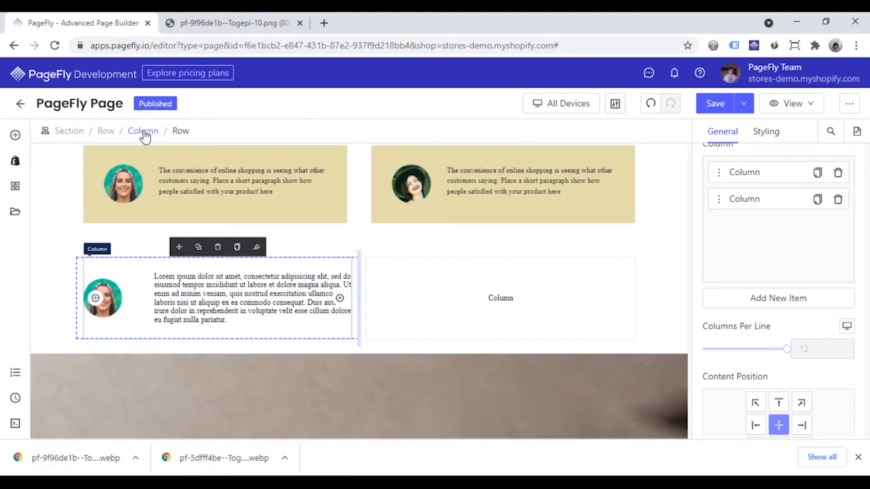
# Set the padding of the outer column holding the portrait and paragraph to 30 px on all sides.
pyautogui.click(143, 132)
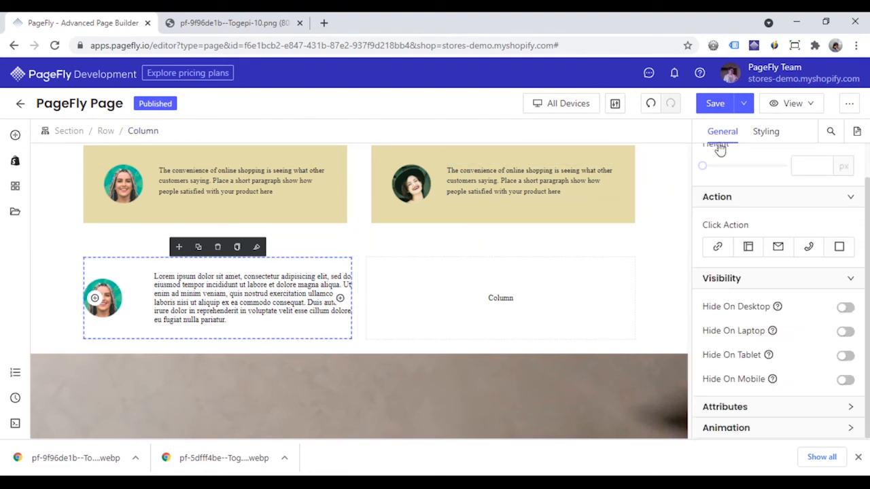
pyautogui.click(766, 134)
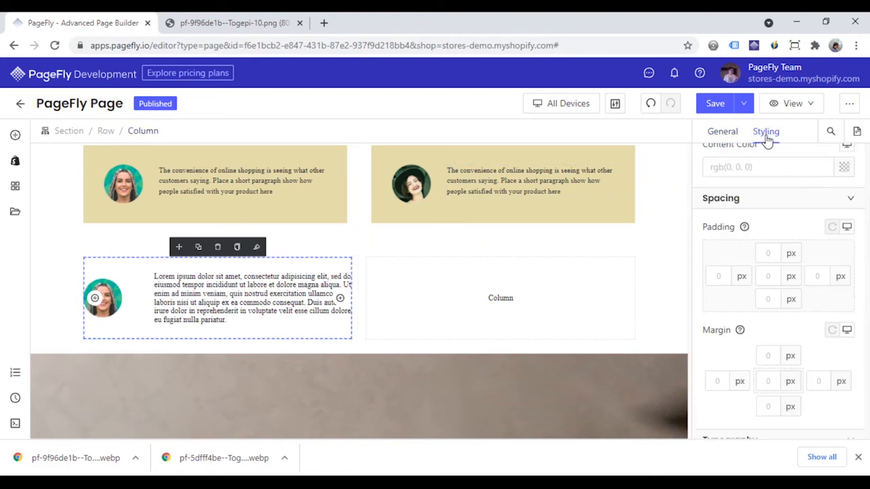
pyautogui.click(769, 276)
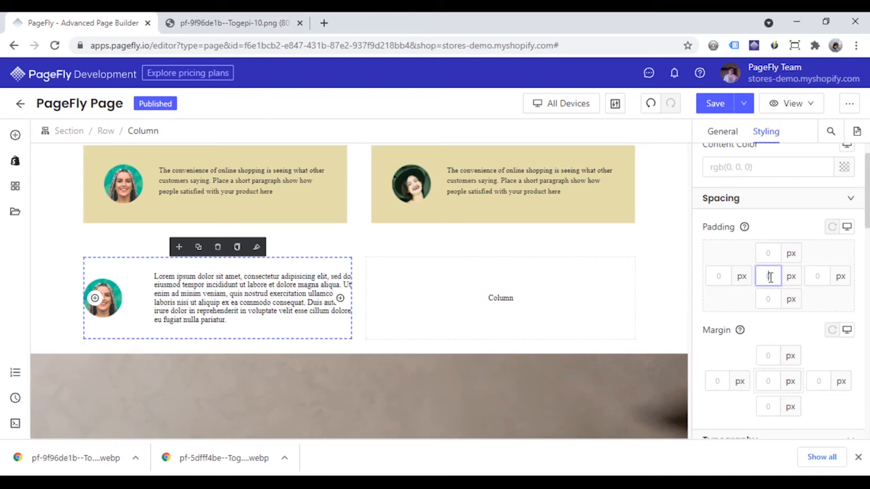
pyautogui.write('30')
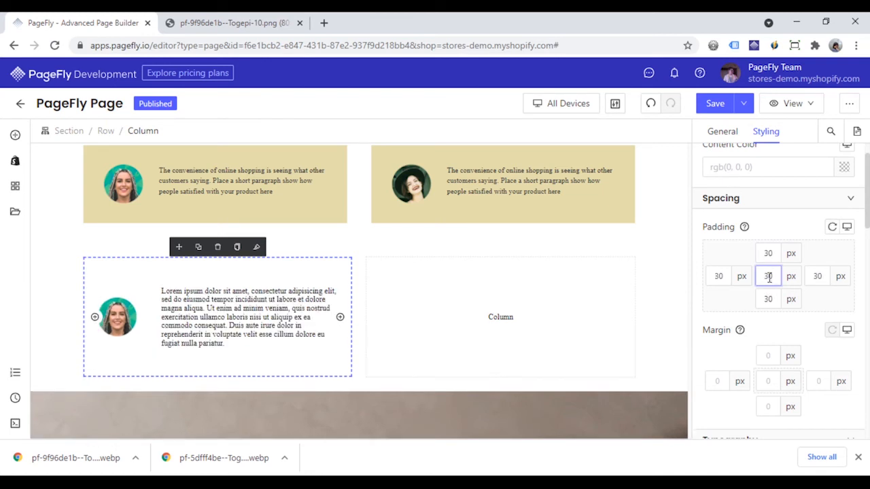
# Center the text alignment of the nested column that contains the portrait.
pyautogui.click(143, 333)
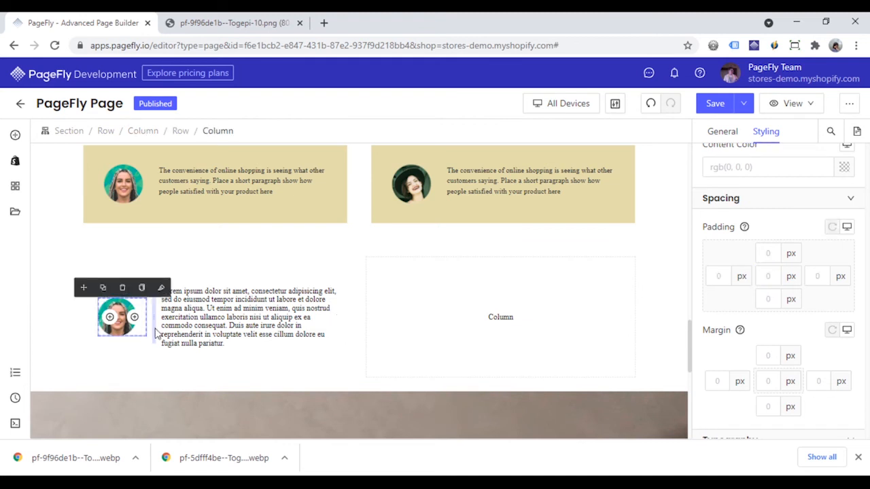
pyautogui.scroll(-5, 763, 272)
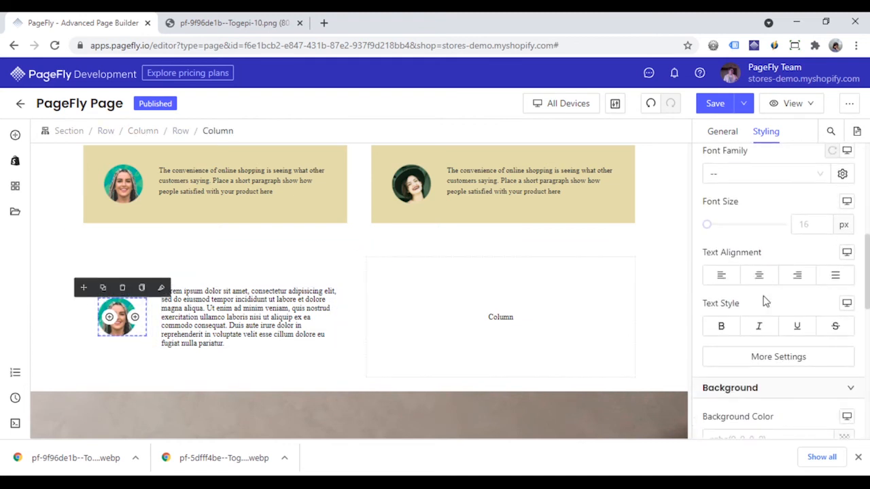
pyautogui.click(763, 285)
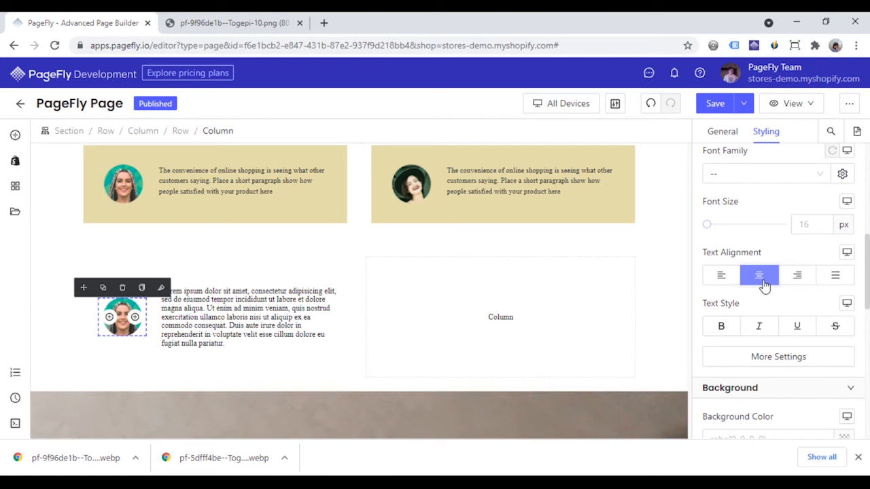
# Give the outer column holding the portrait and paragraph the background color rgb(228, 221, 171).
pyautogui.click(452, 339)
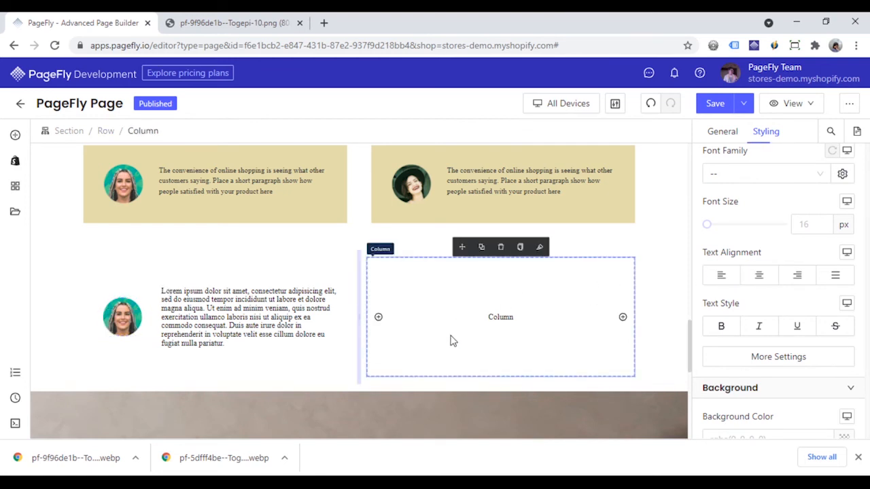
pyautogui.click(270, 373)
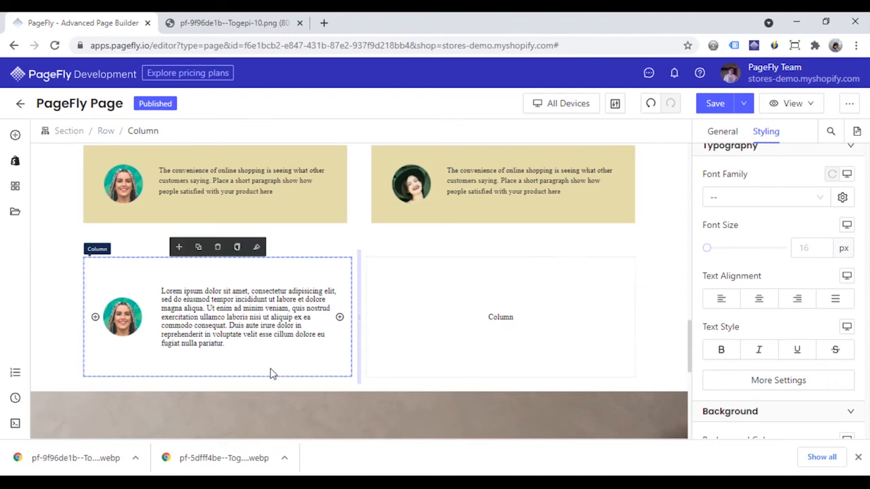
pyautogui.scroll(-3, 843, 307)
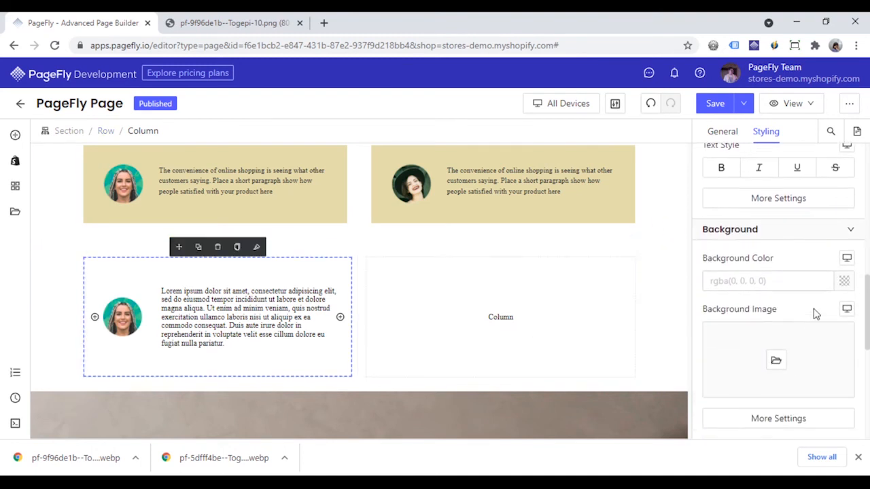
pyautogui.click(786, 273)
pyautogui.write('rgb(228, 221, 171)')
pyautogui.press('Return')
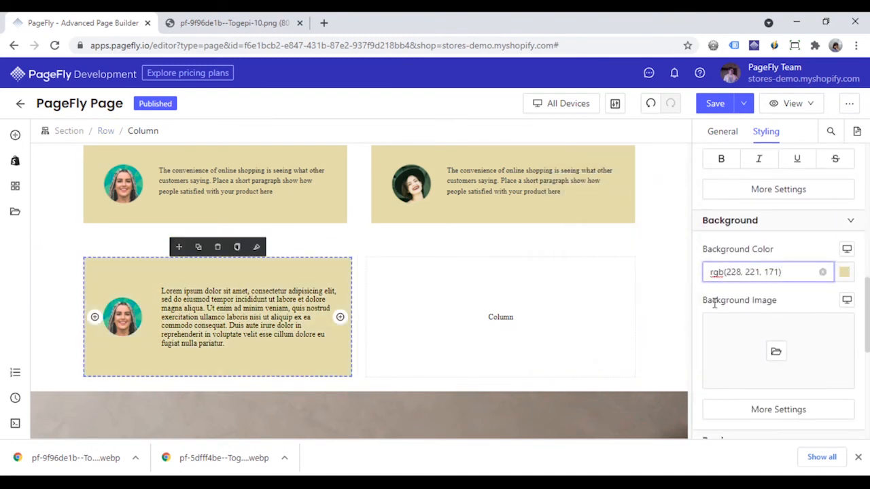
pyautogui.click(668, 349)
pyautogui.scroll(-1, 664, 329)
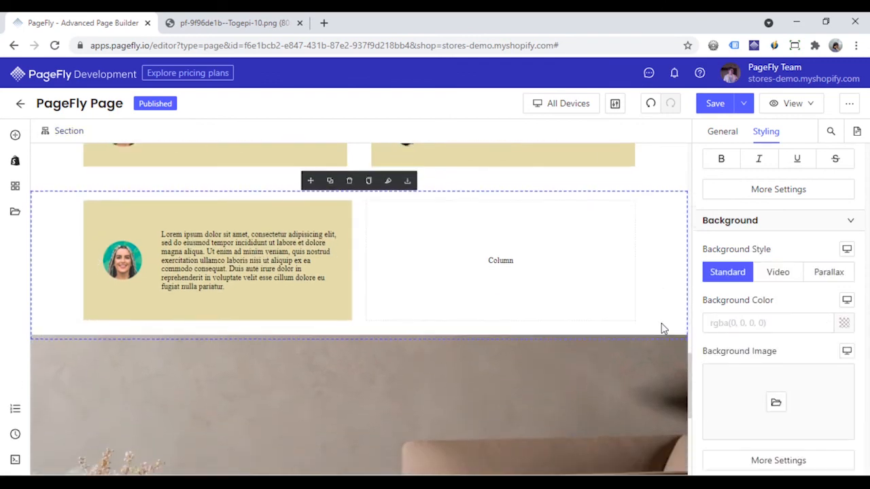
pyautogui.scroll(-5, 662, 323)
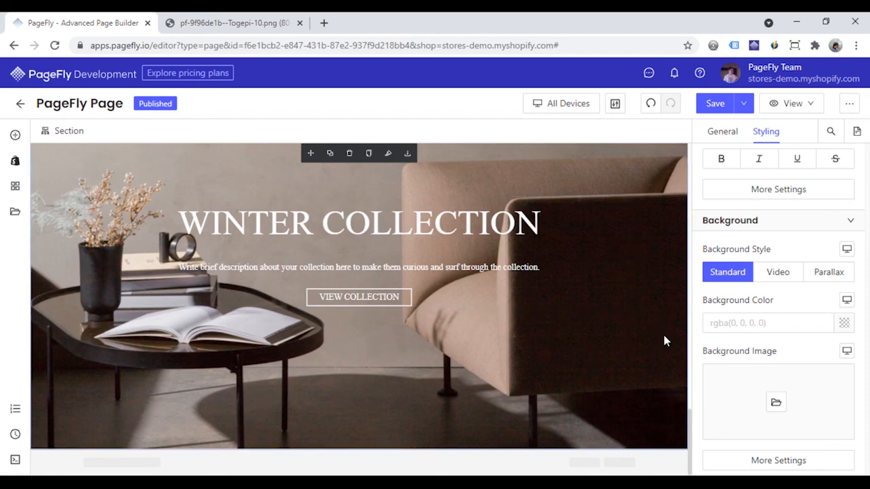
pyautogui.scroll(1, 662, 333)
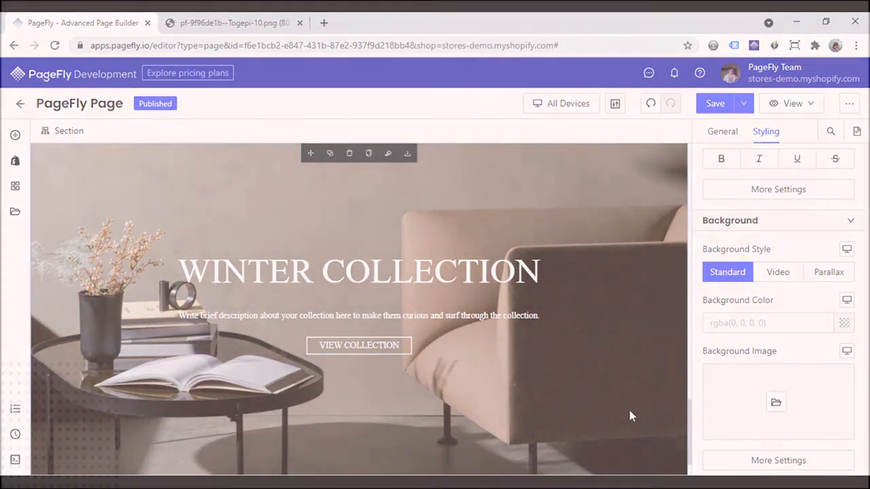